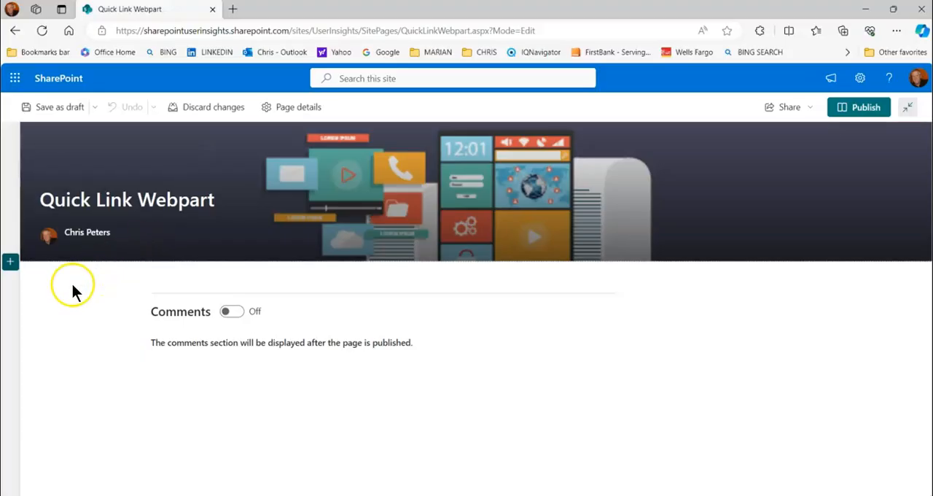
# Add a three-column section directly below the page's title banner
pyautogui.click(10, 263)
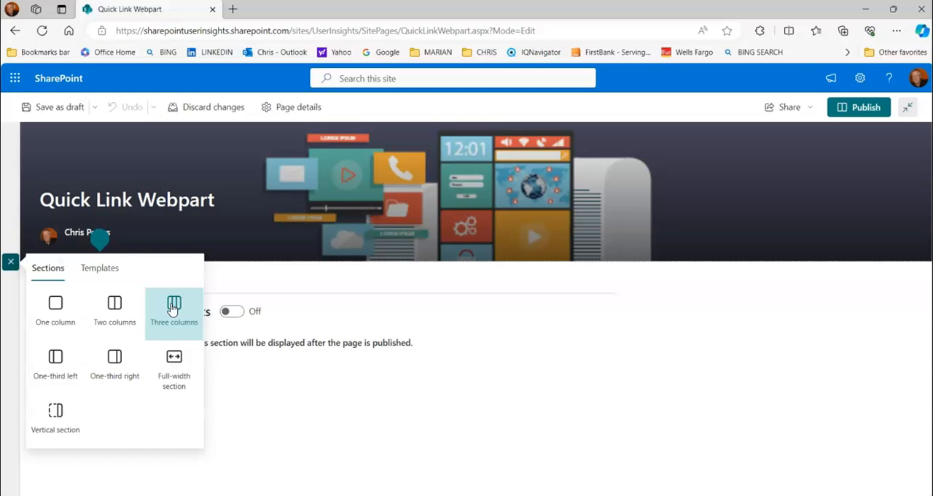
pyautogui.click(173, 306)
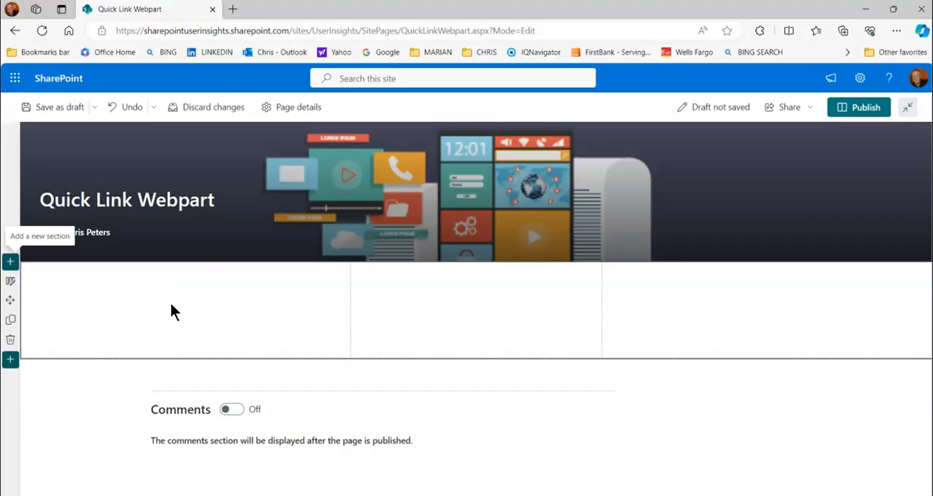
pyautogui.click(240, 317)
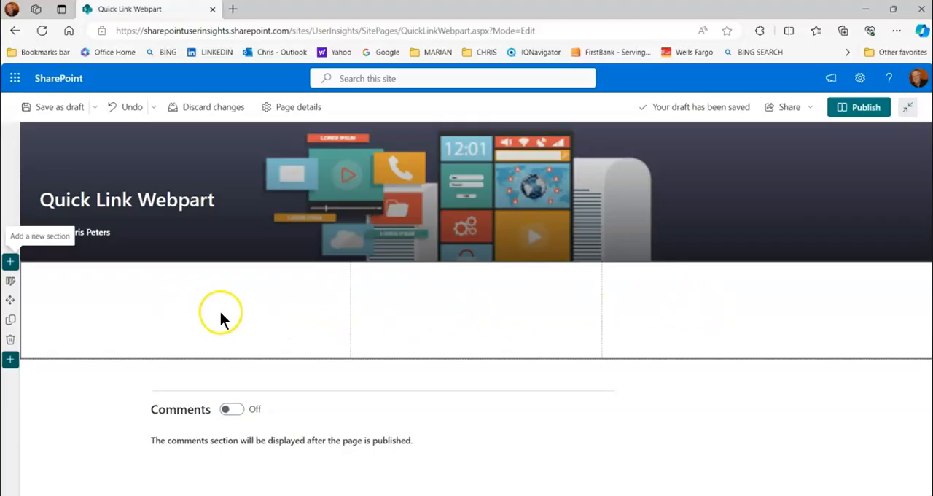
# Add a Quick links web part to column one of the section and check its layout options
pyautogui.moveTo(183, 277)
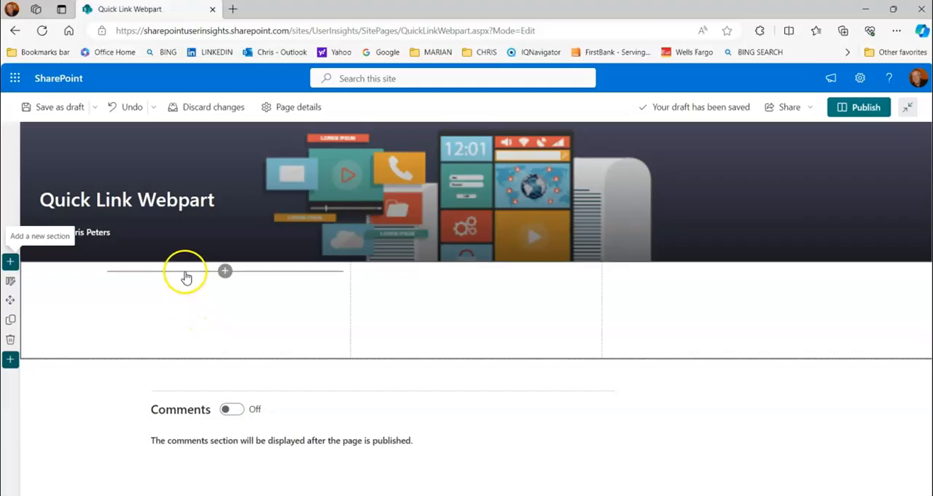
pyautogui.click(224, 271)
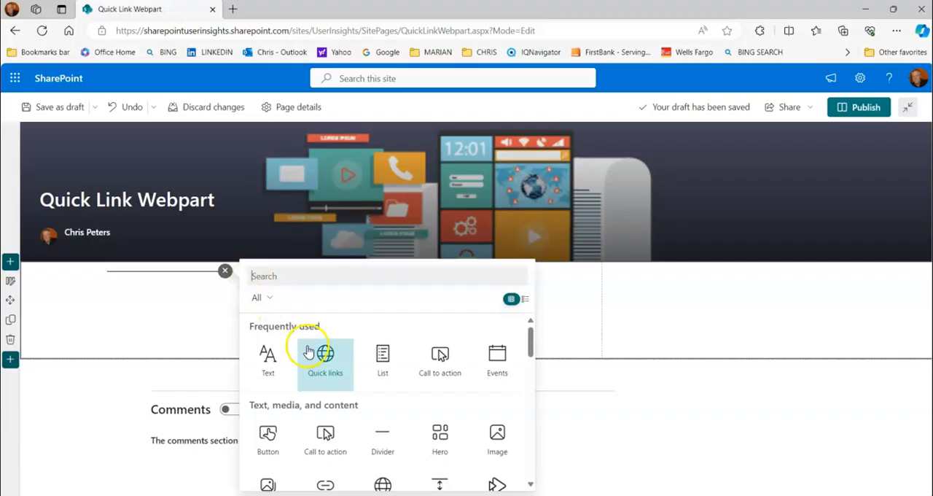
pyautogui.click(325, 358)
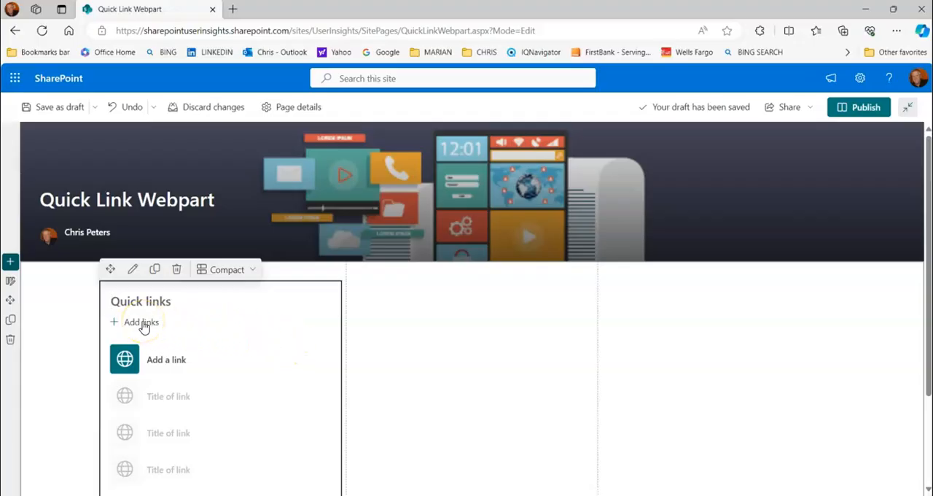
pyautogui.click(255, 271)
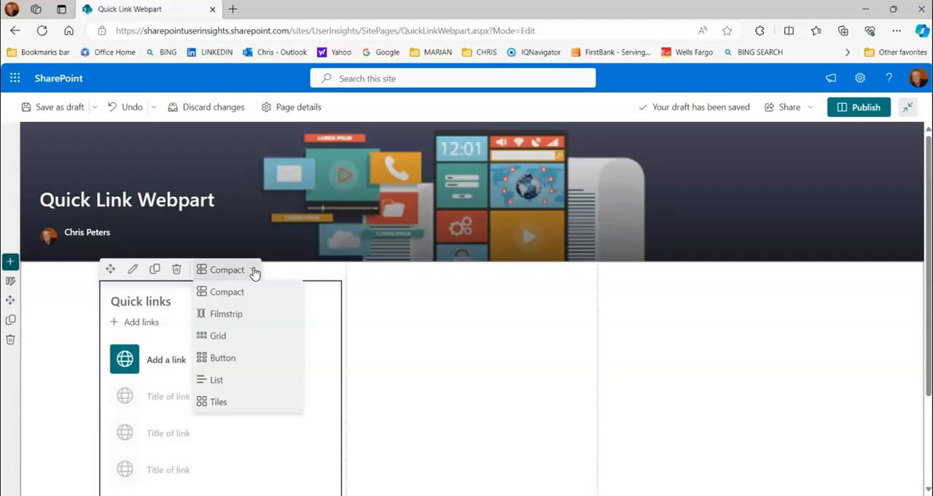
pyautogui.click(254, 272)
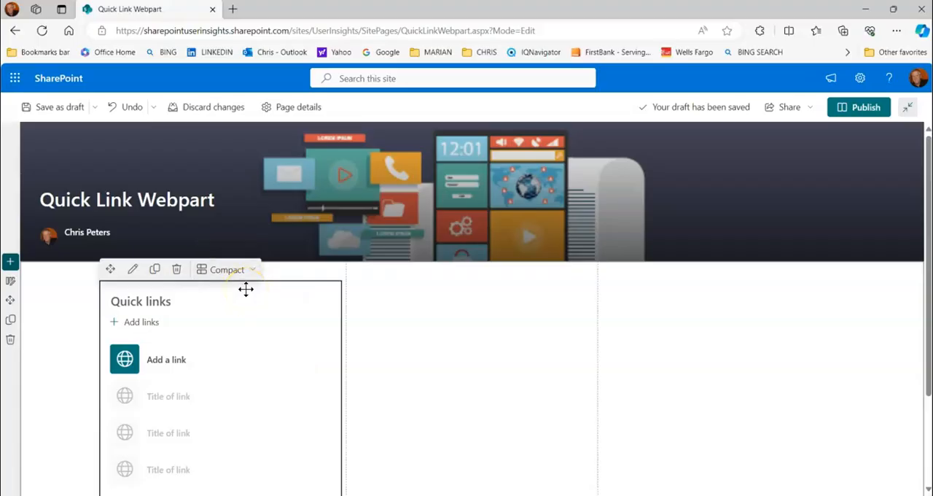
pyautogui.click(140, 324)
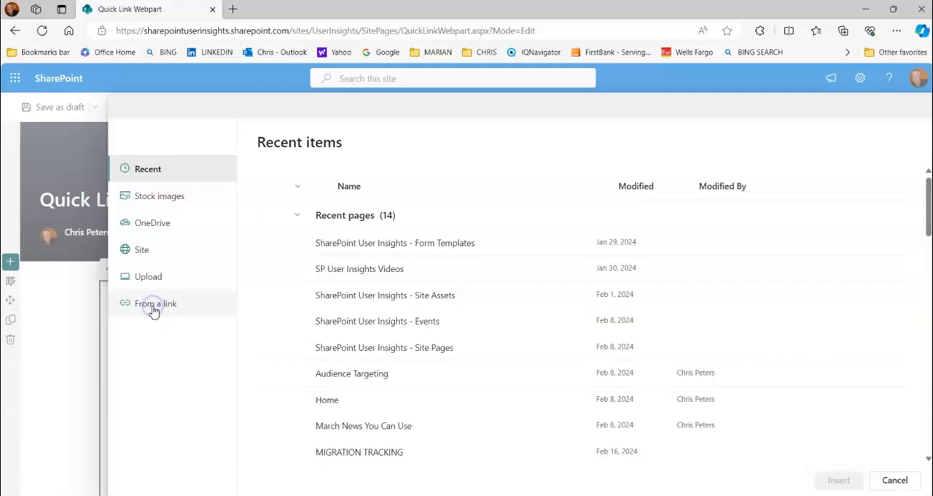
pyautogui.click(153, 309)
pyautogui.rightClick(283, 210)
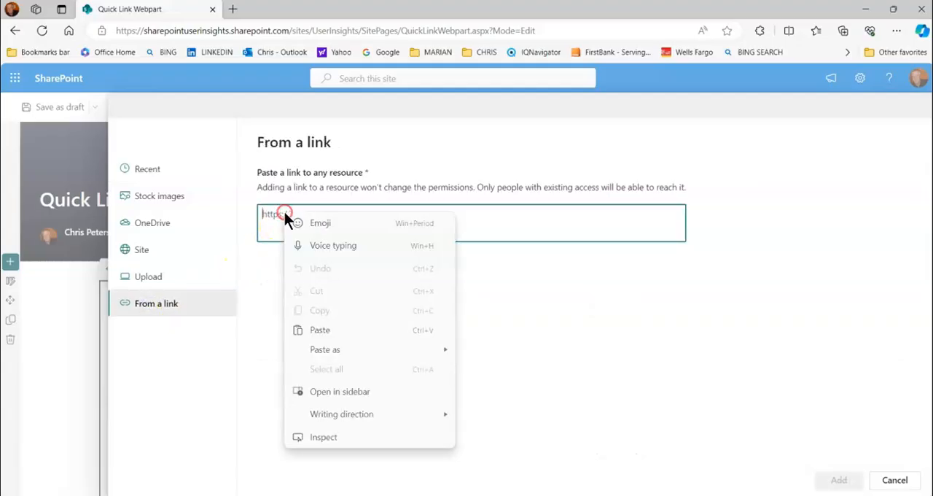
pyautogui.click(322, 330)
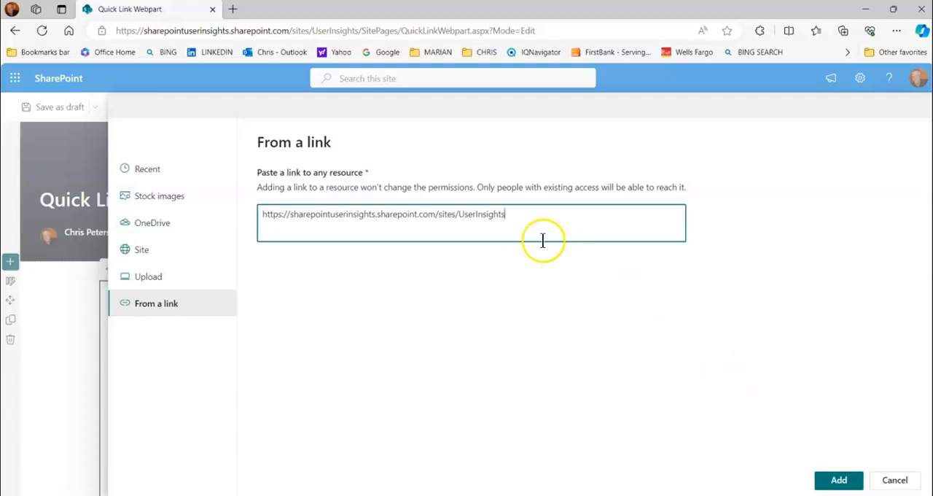
pyautogui.click(838, 481)
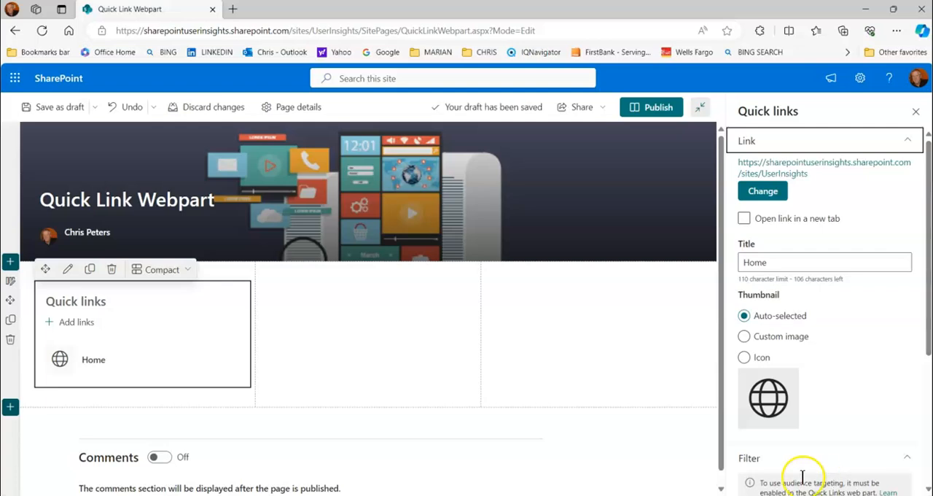
# Change the new quick link's title to Compact Style
pyautogui.click(101, 359)
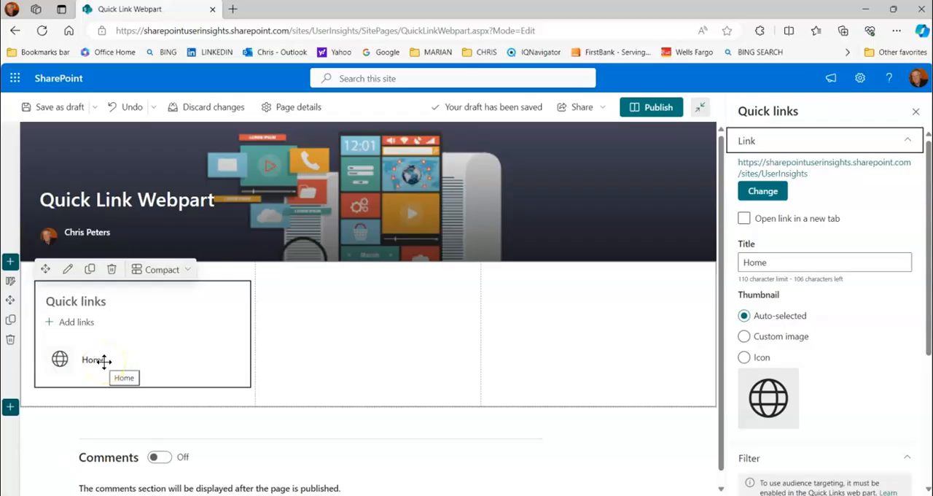
pyautogui.click(775, 263)
pyautogui.moveTo(775, 262); pyautogui.dragTo(727, 267)
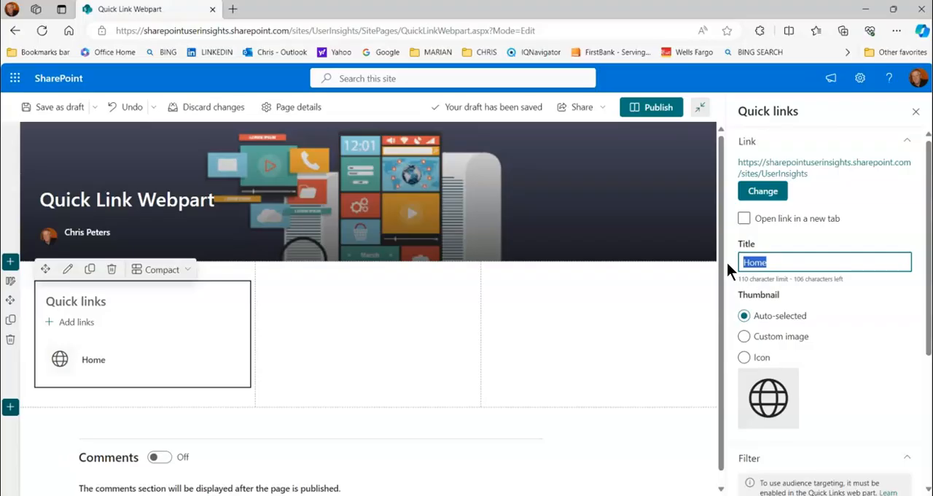
pyautogui.write('Compact')
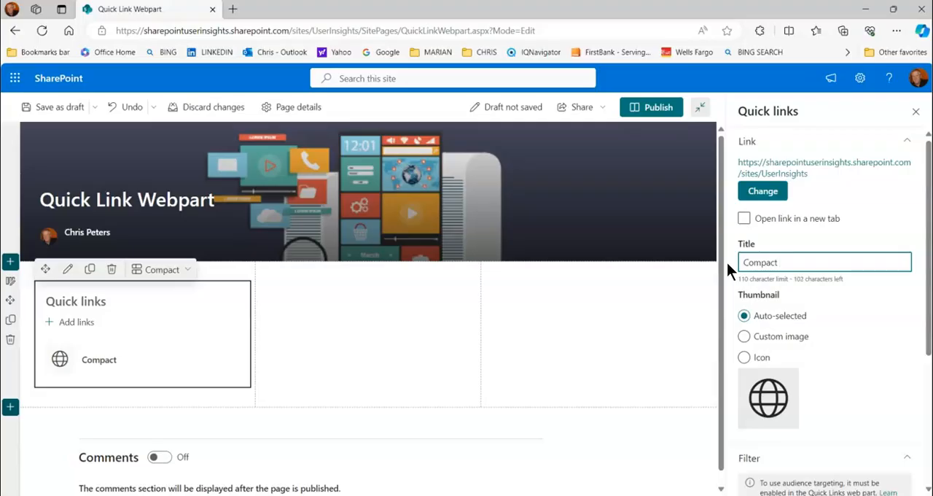
pyautogui.write(' Style')
pyautogui.click(672, 297)
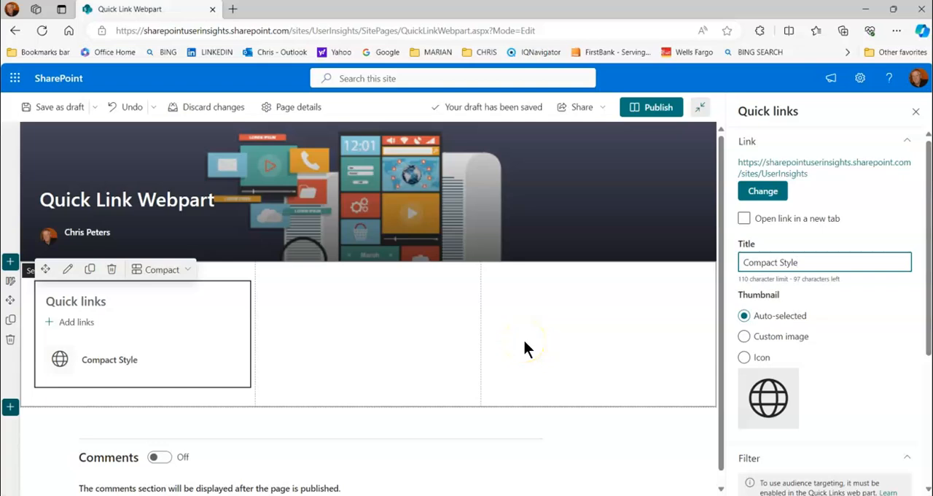
# Give the link a custom thumbnail from the Technology web search, the man with raised arms on blue, and save the page as a draft
pyautogui.click(745, 336)
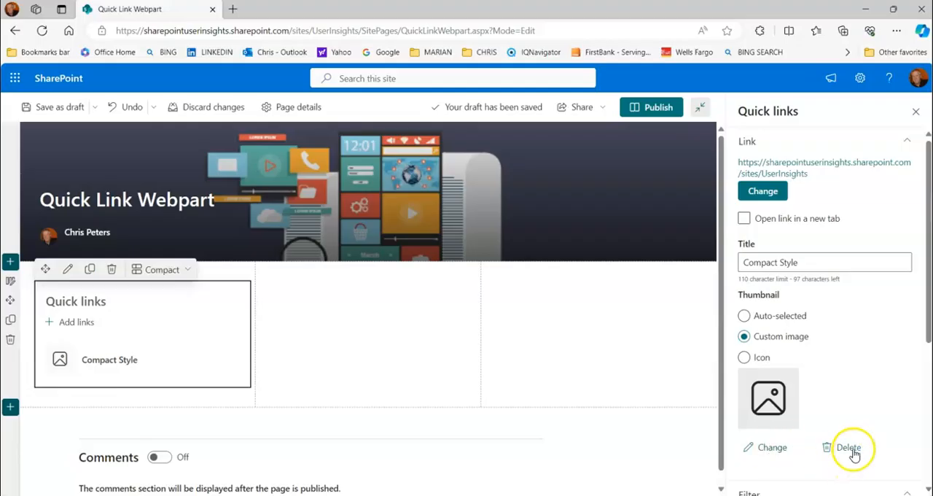
pyautogui.click(772, 449)
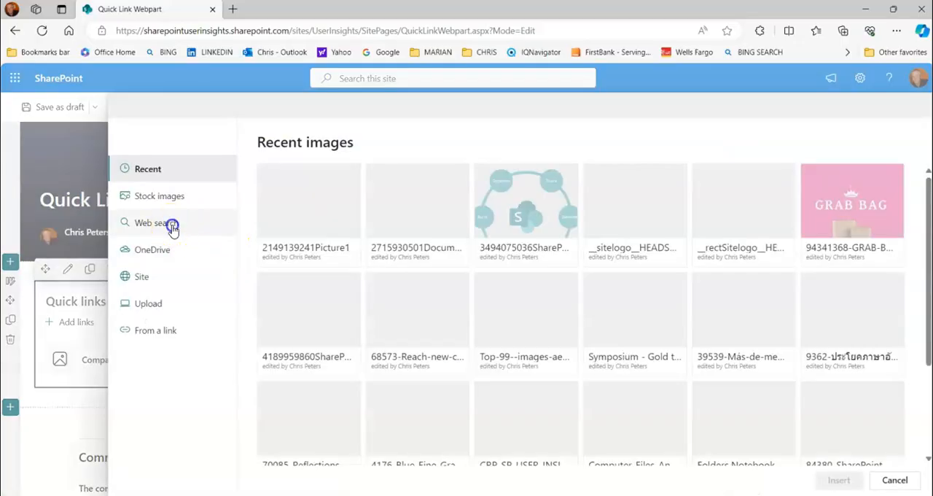
pyautogui.click(172, 226)
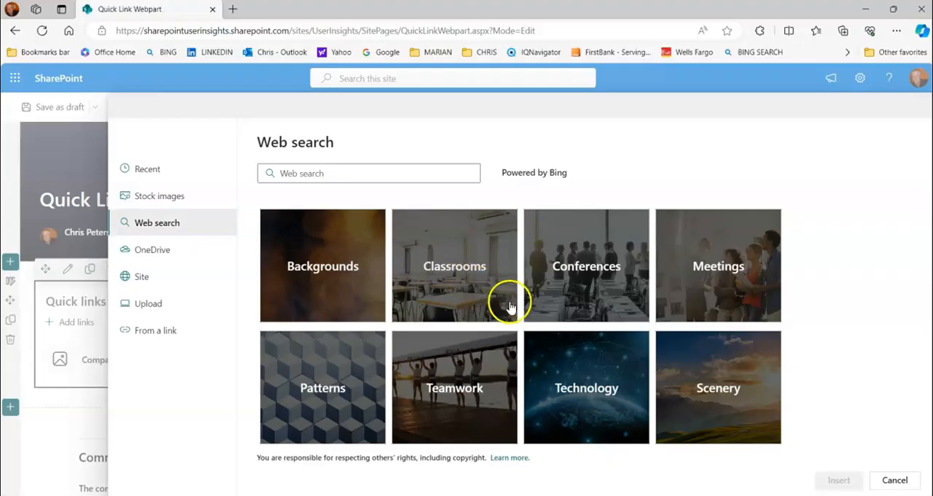
pyautogui.click(583, 378)
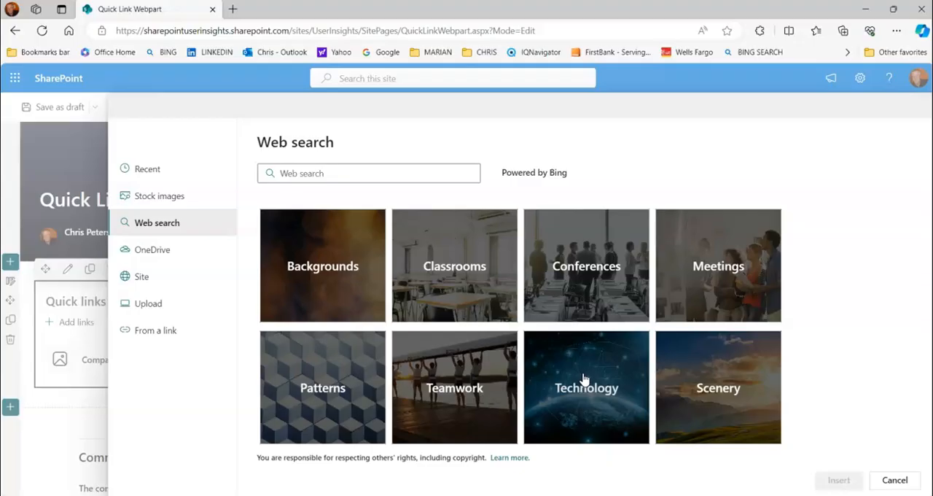
pyautogui.click(583, 375)
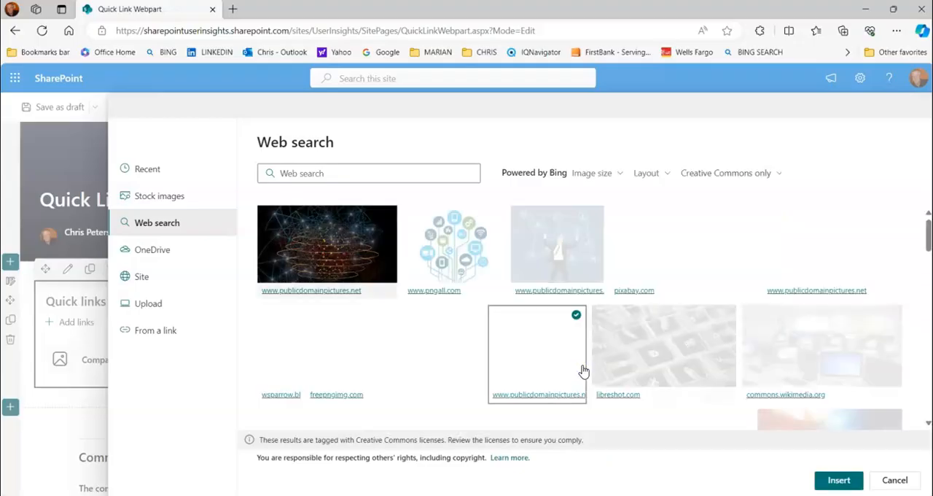
pyautogui.click(576, 316)
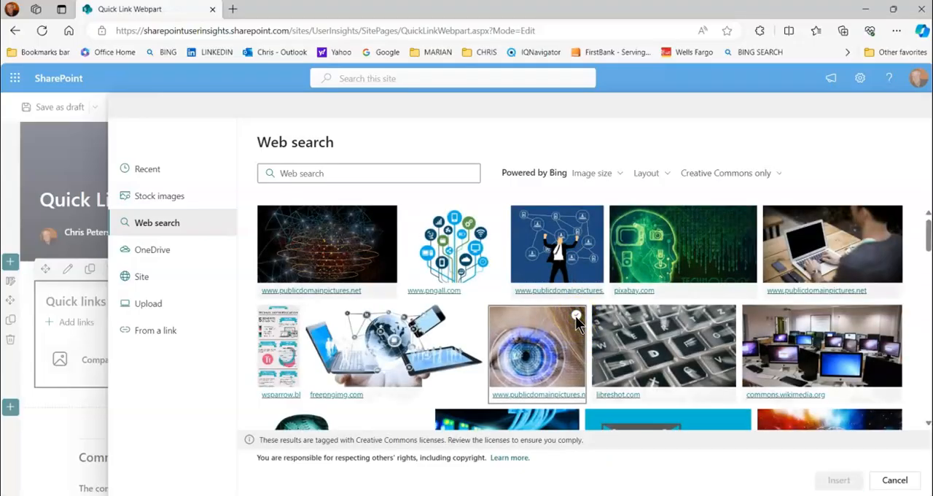
pyautogui.click(557, 252)
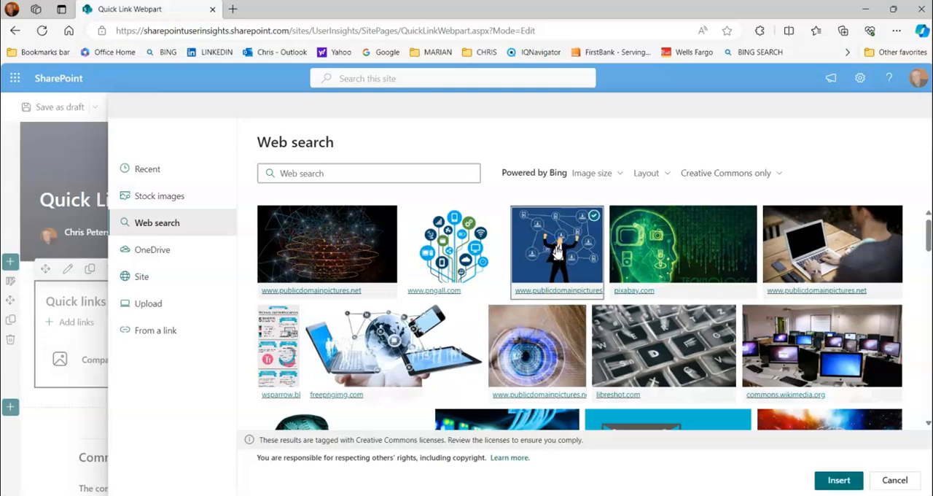
pyautogui.click(837, 480)
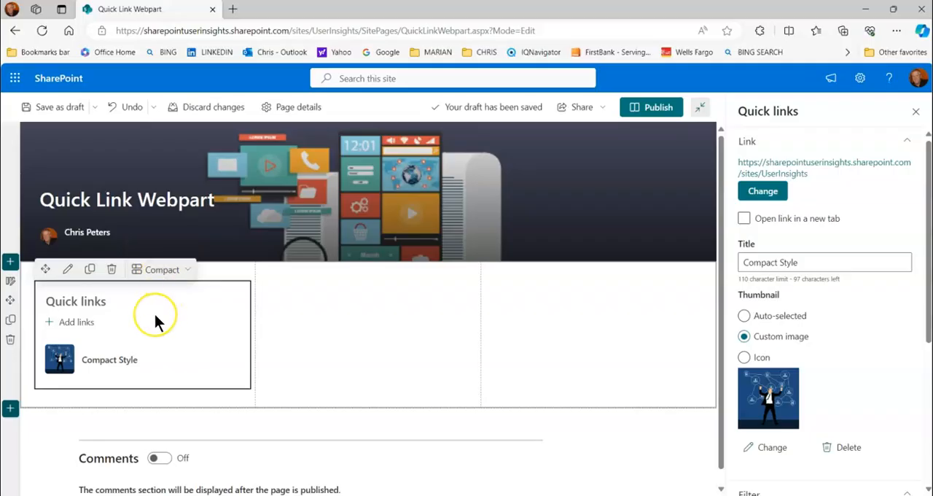
pyautogui.click(63, 108)
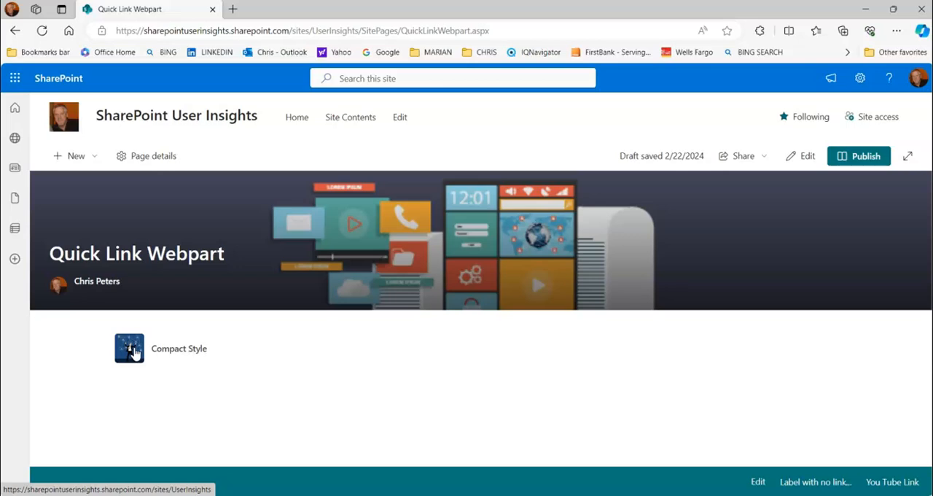
# Reopen the page for editing and open the settings of the Compact Style link
pyautogui.click(806, 156)
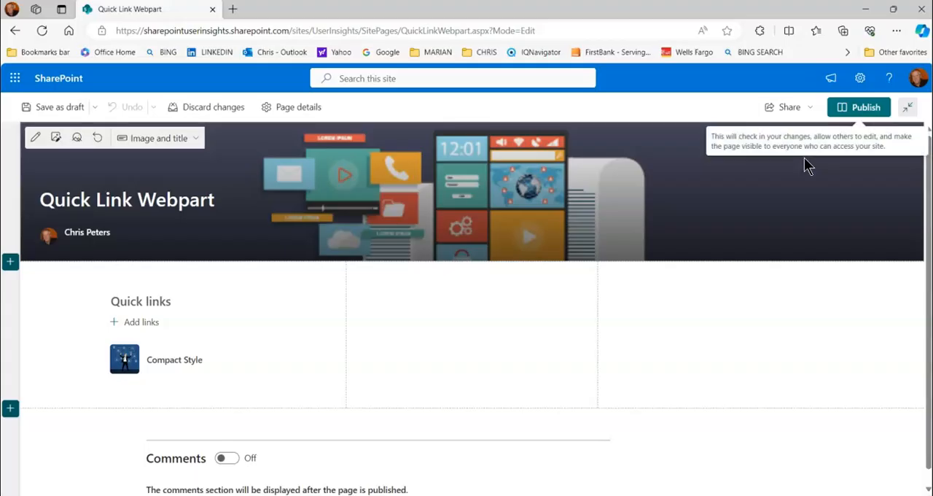
pyautogui.click(219, 333)
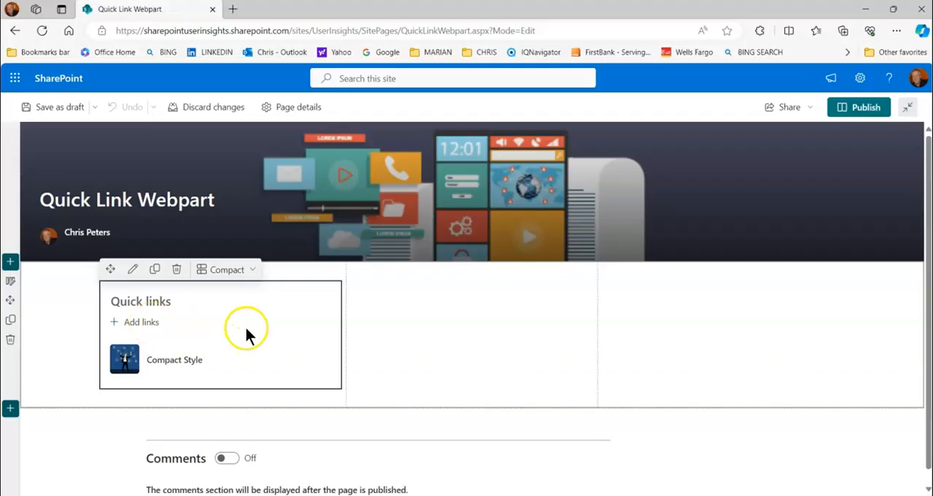
pyautogui.click(180, 360)
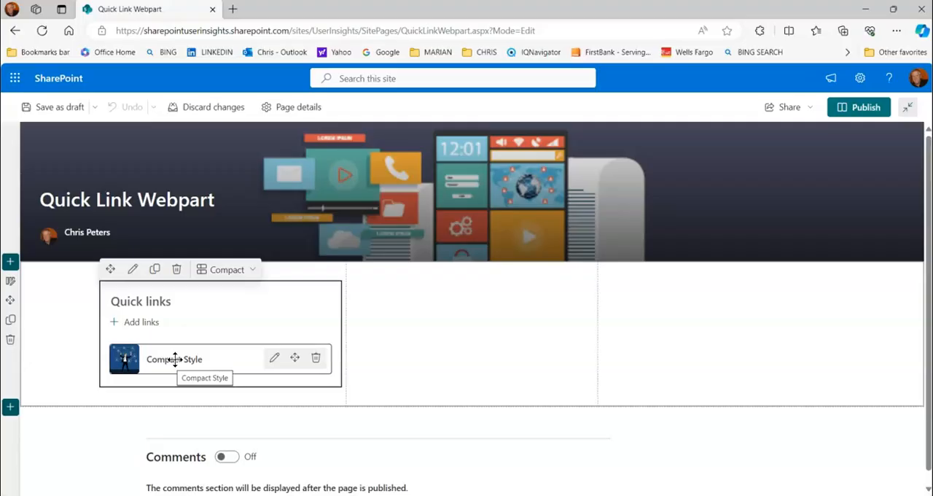
pyautogui.click(275, 359)
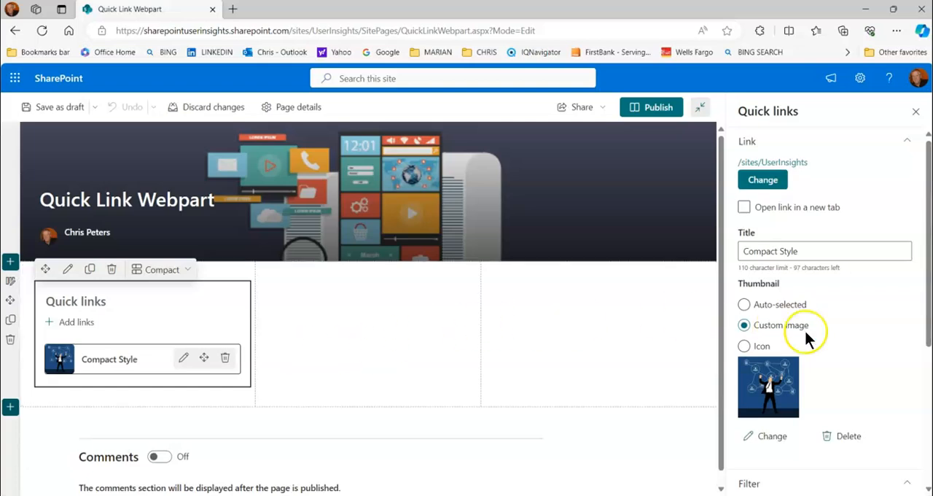
# Switch the link's thumbnail to the edgelogo icon and save the page as a draft
pyautogui.click(744, 304)
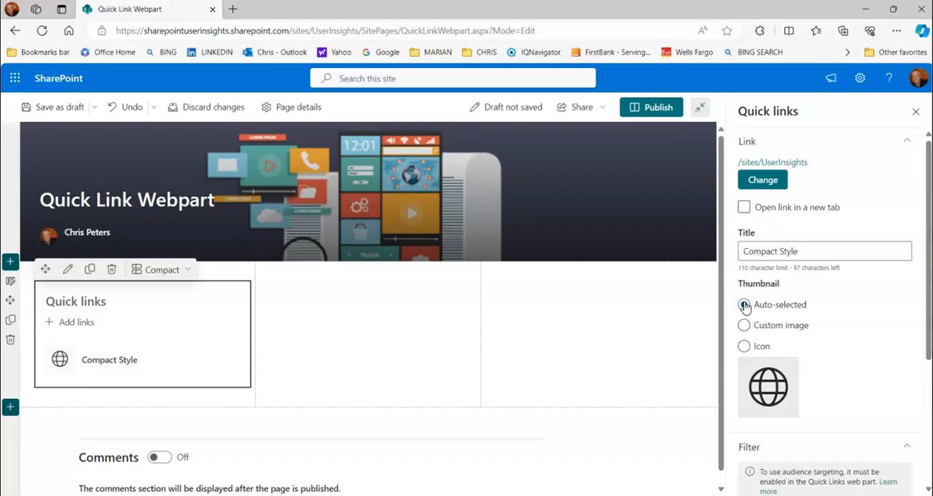
pyautogui.click(744, 346)
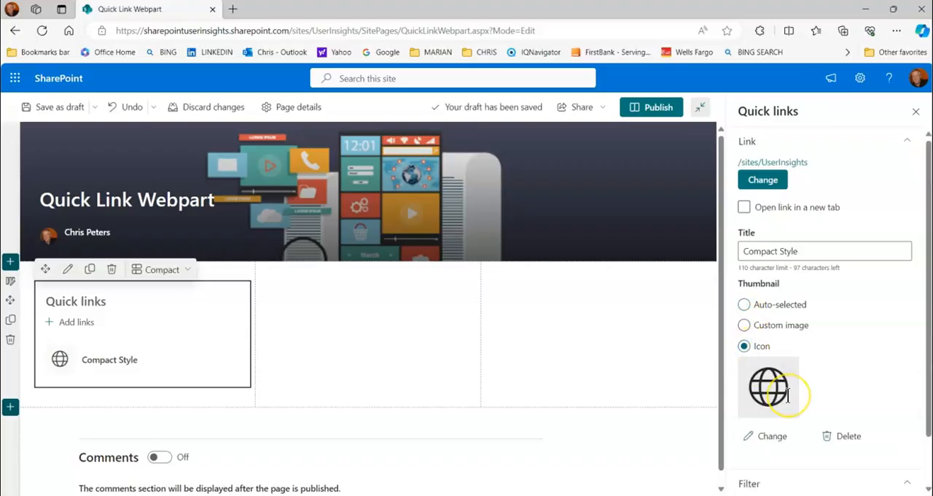
pyautogui.click(774, 440)
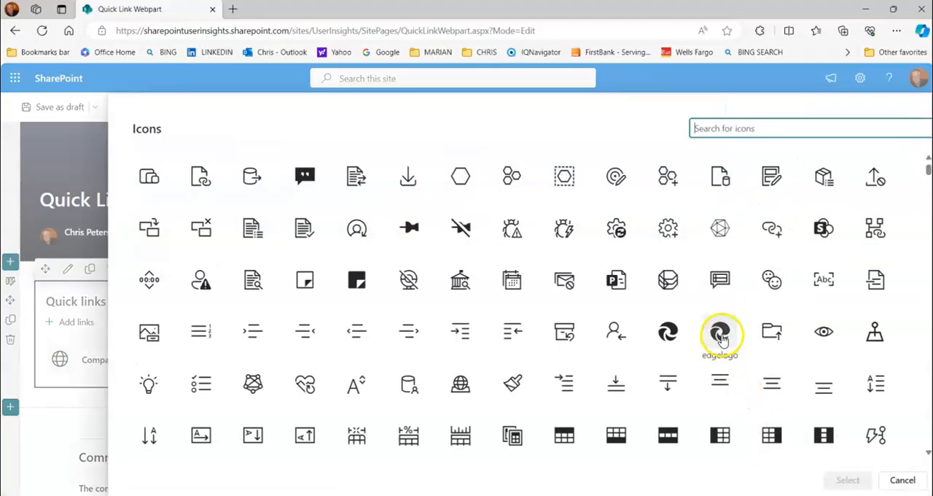
pyautogui.click(721, 335)
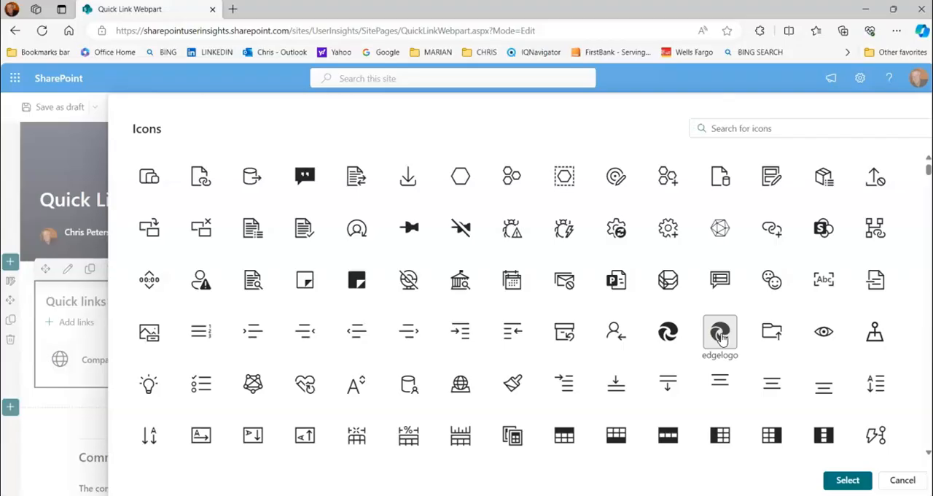
pyautogui.click(840, 483)
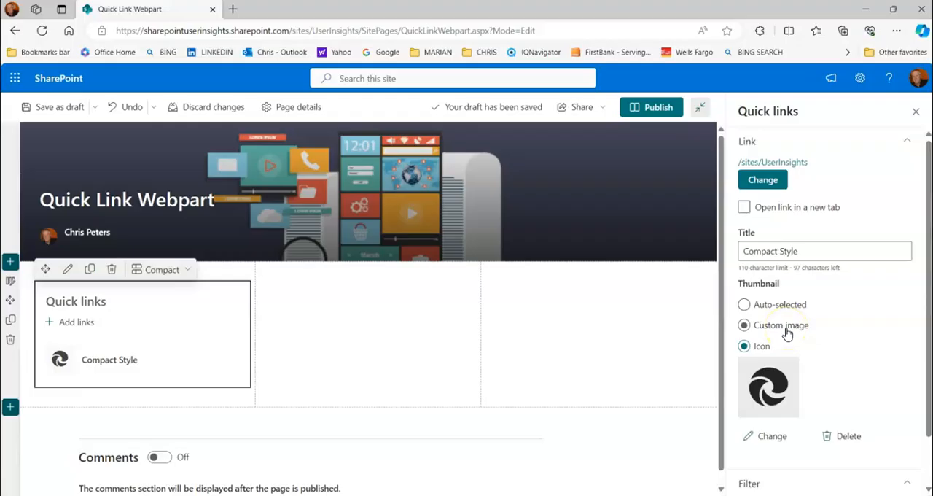
pyautogui.click(53, 108)
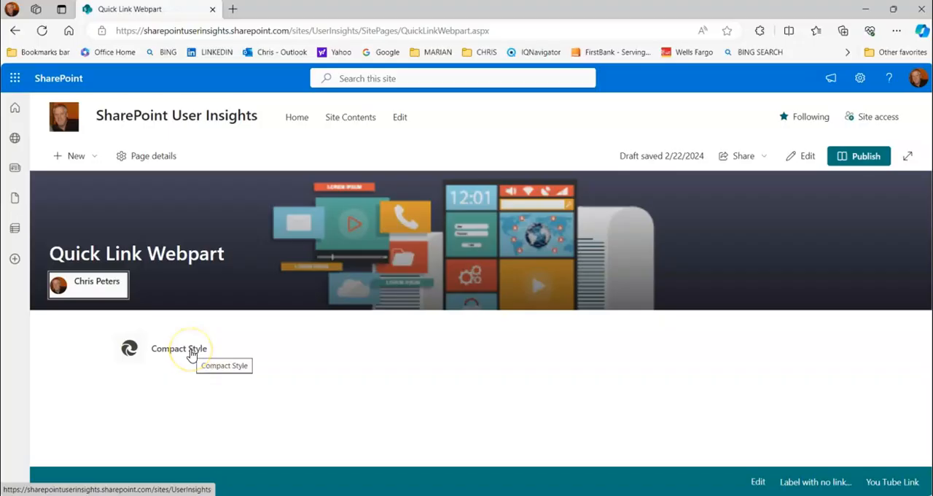
# Reopen the page for editing and duplicate the Quick links web part twice in the first column
pyautogui.click(806, 159)
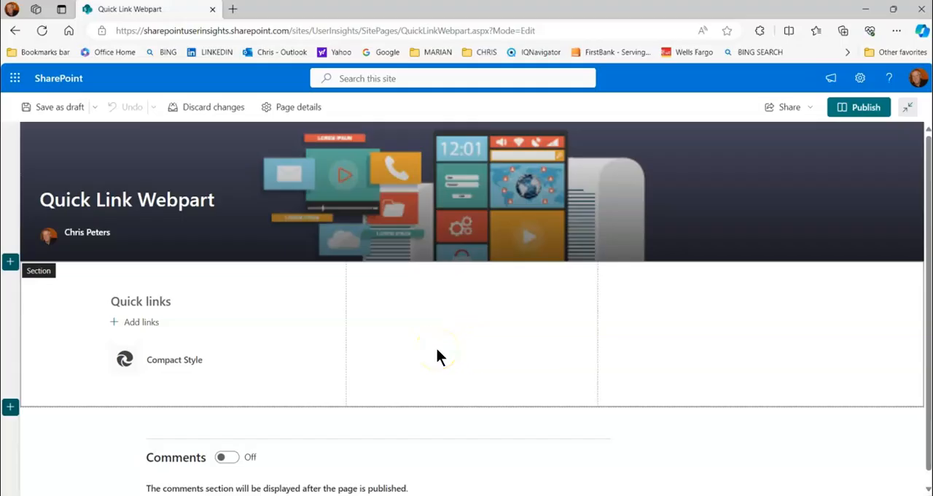
pyautogui.click(256, 315)
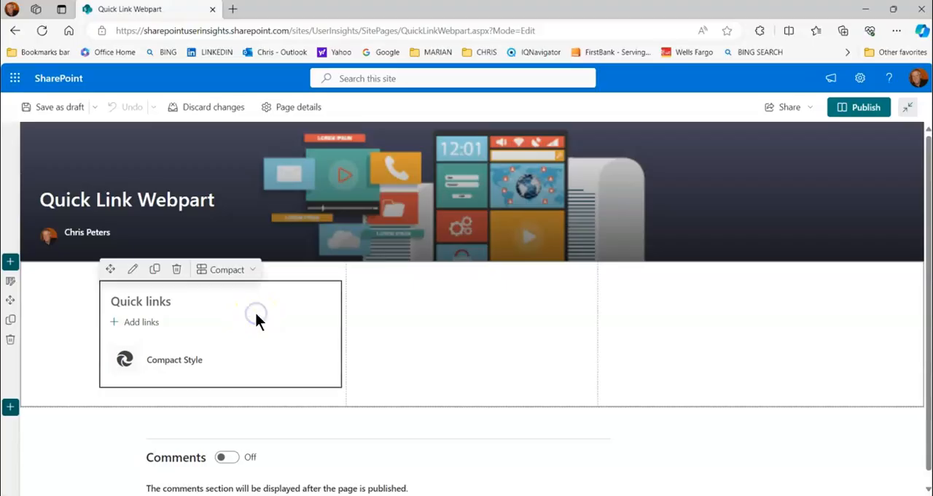
pyautogui.click(155, 271)
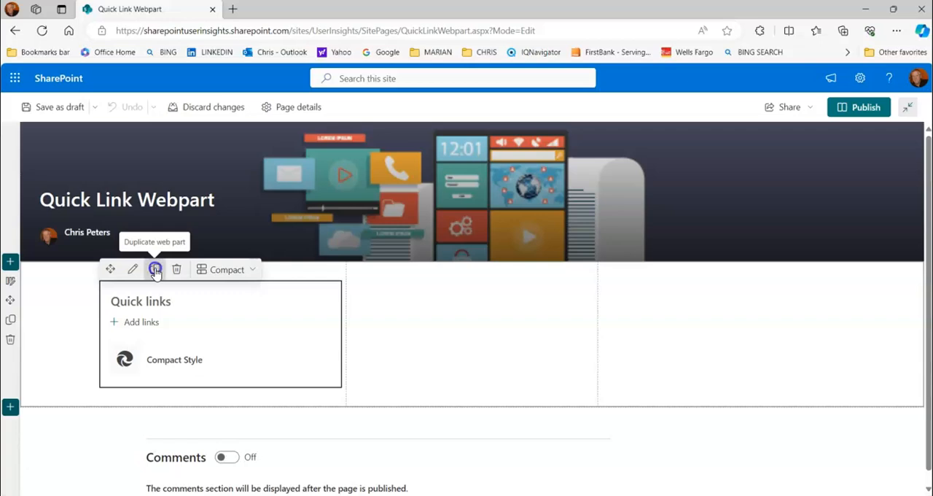
pyautogui.scroll(-1, 235, 304)
pyautogui.scroll(-1, 234, 303)
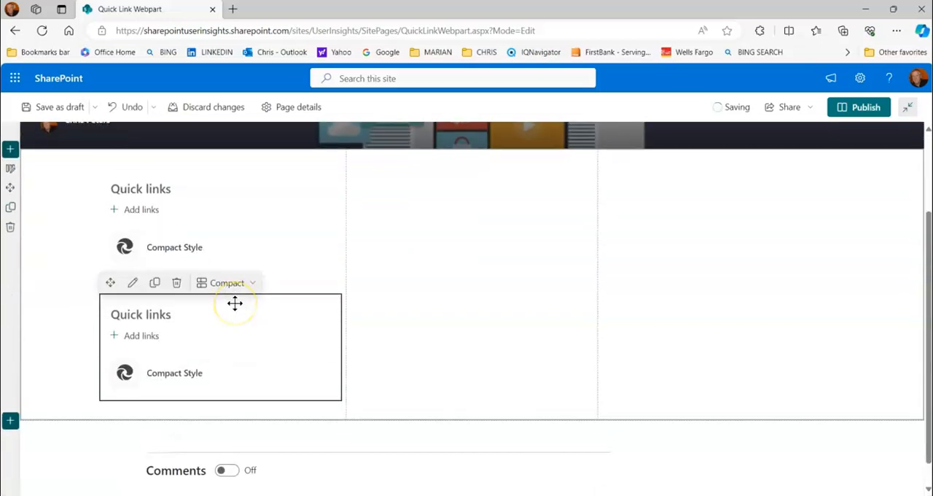
pyautogui.click(156, 283)
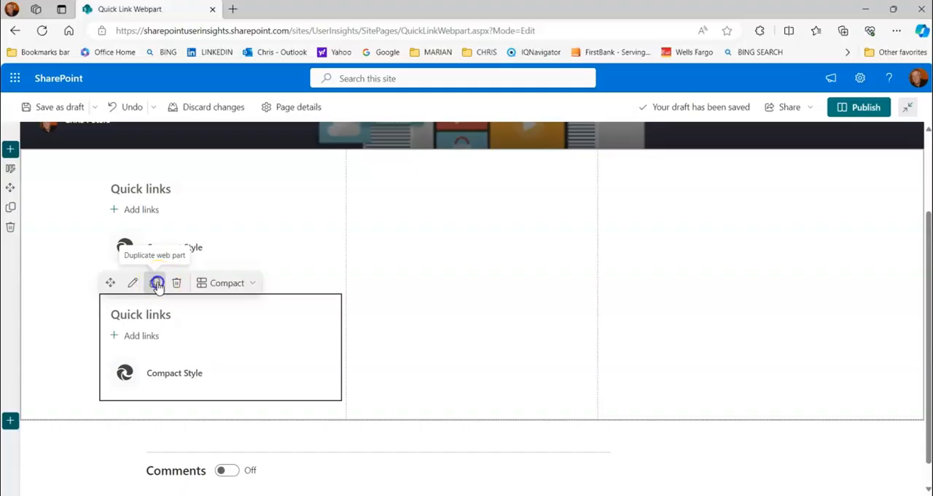
# Move one Quick links copy into the second column and another into the third, and save the page as a draft
pyautogui.scroll(-3, 291, 302)
pyautogui.scroll(3, 296, 323)
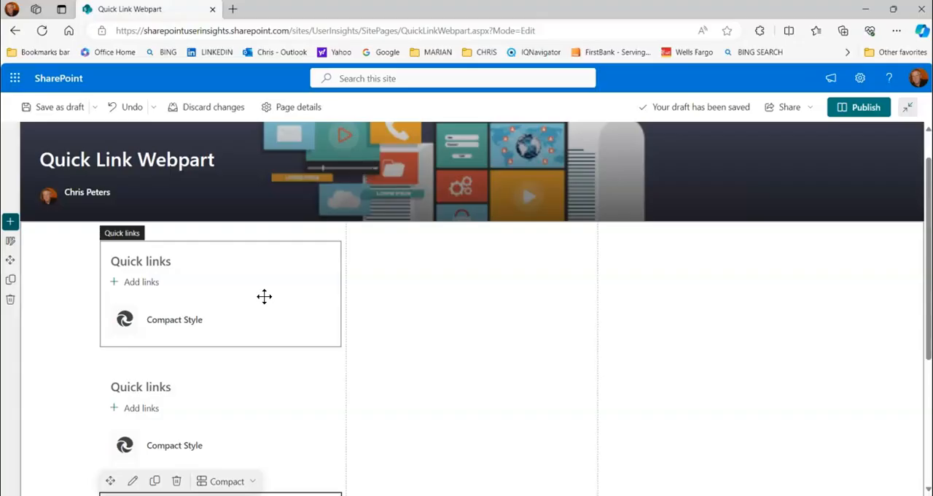
pyautogui.scroll(-2, 262, 383)
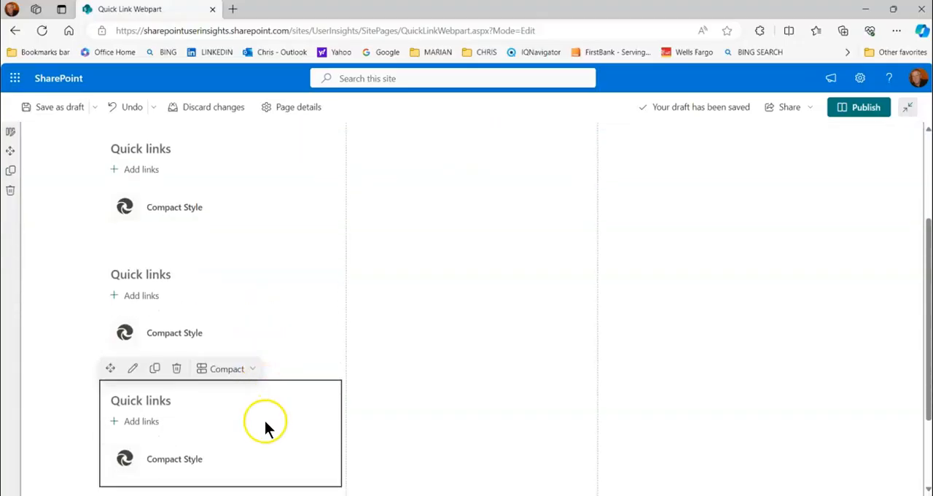
pyautogui.scroll(2, 268, 332)
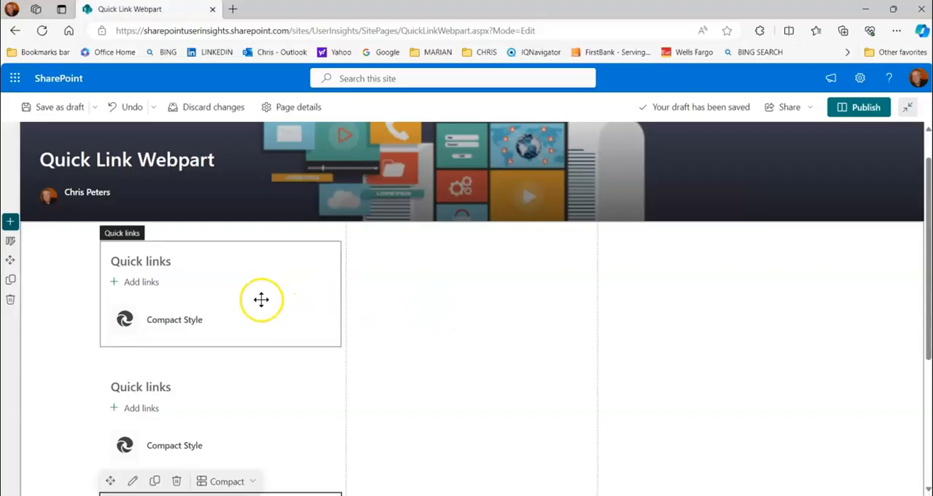
pyautogui.moveTo(272, 302); pyautogui.dragTo(425, 304)
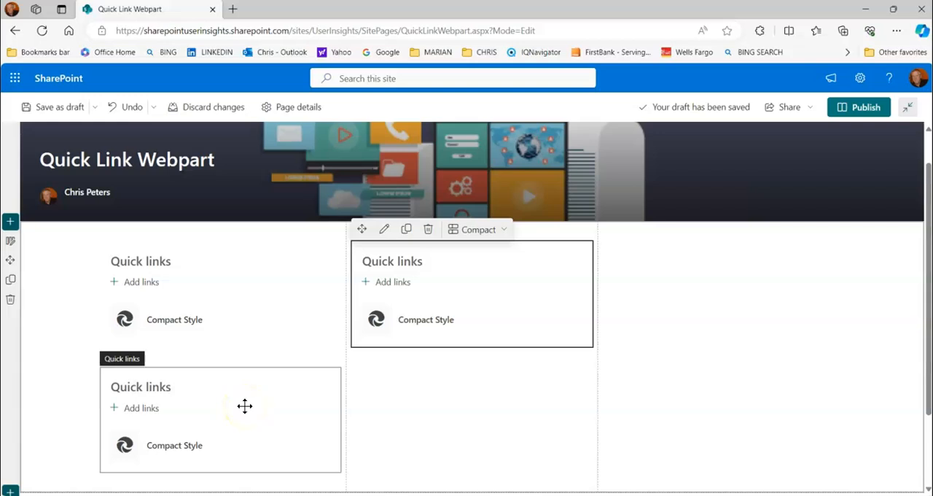
pyautogui.moveTo(244, 406); pyautogui.dragTo(672, 299)
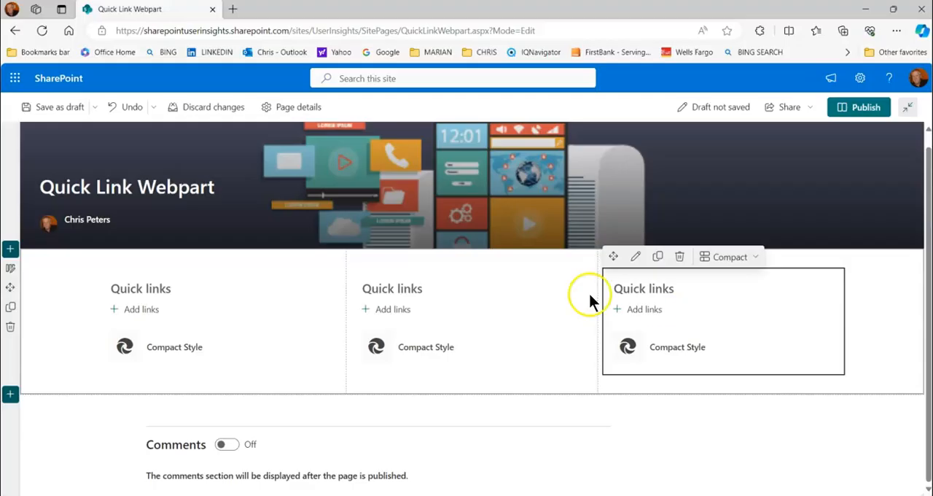
pyautogui.click(65, 109)
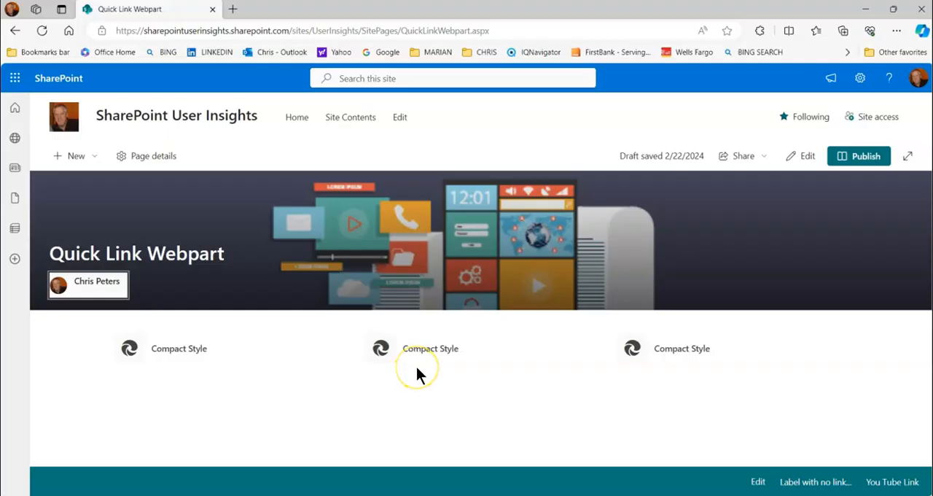
# Reopen the page for editing and change the middle column's Quick links layout to Tiles
pyautogui.click(806, 156)
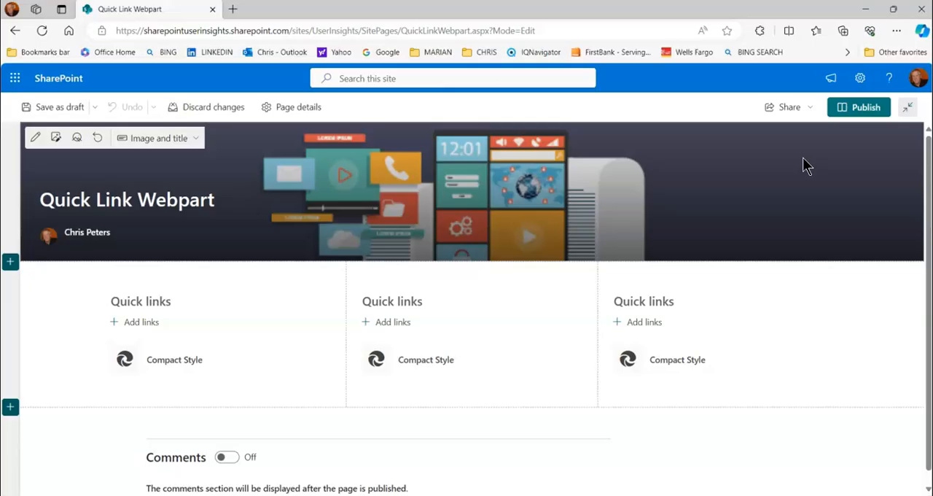
pyautogui.click(452, 336)
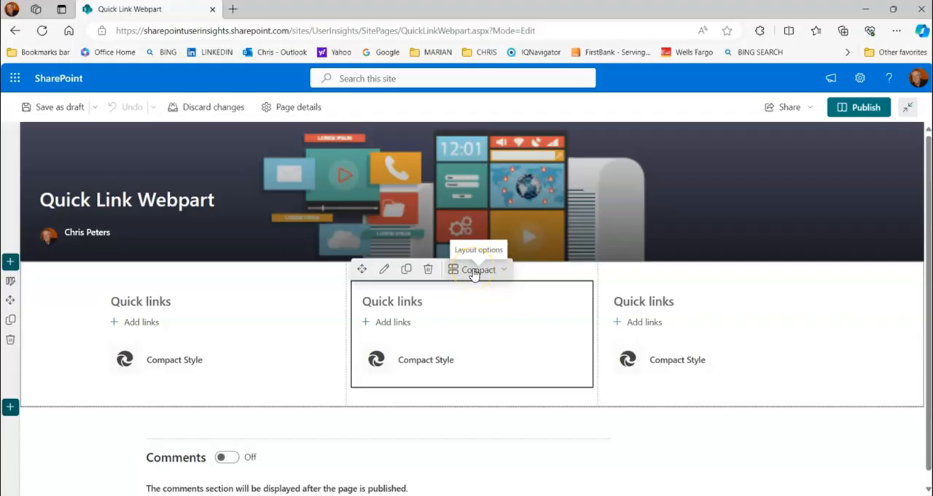
pyautogui.click(505, 269)
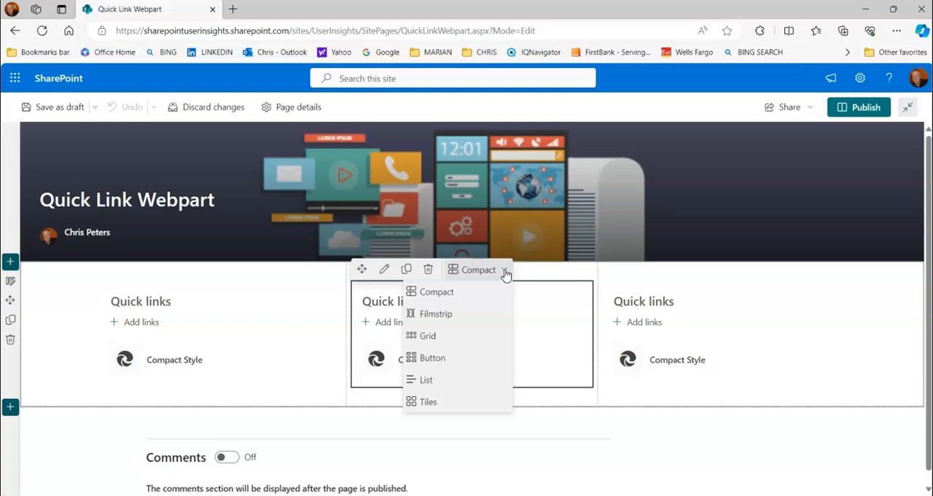
pyautogui.click(432, 402)
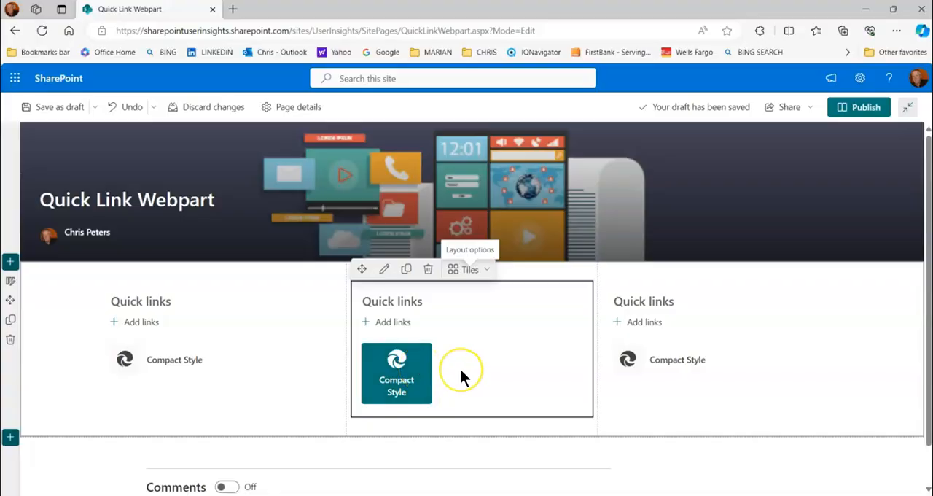
# Change the third column's Quick links layout to Grid
pyautogui.click(751, 323)
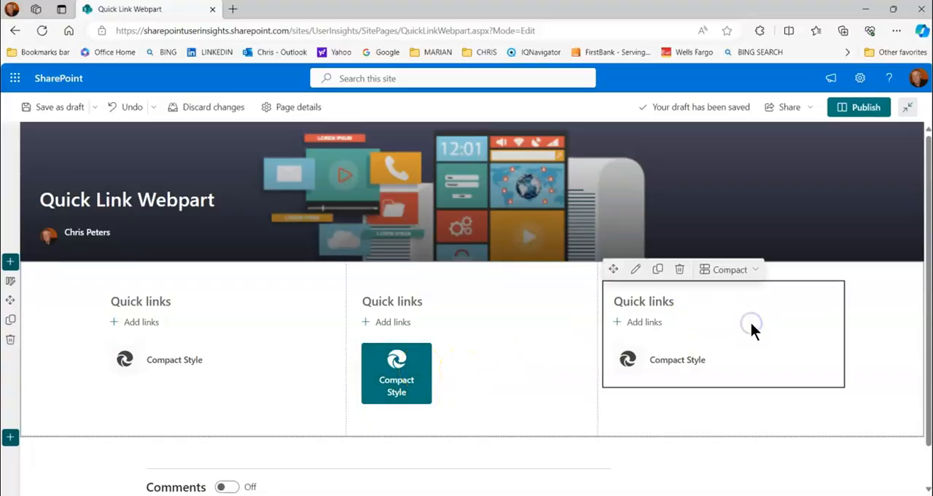
pyautogui.click(757, 269)
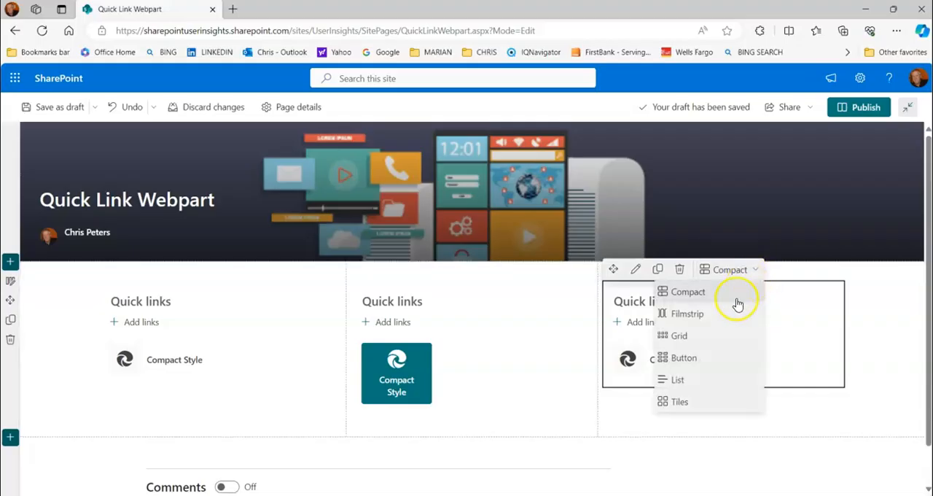
pyautogui.click(680, 336)
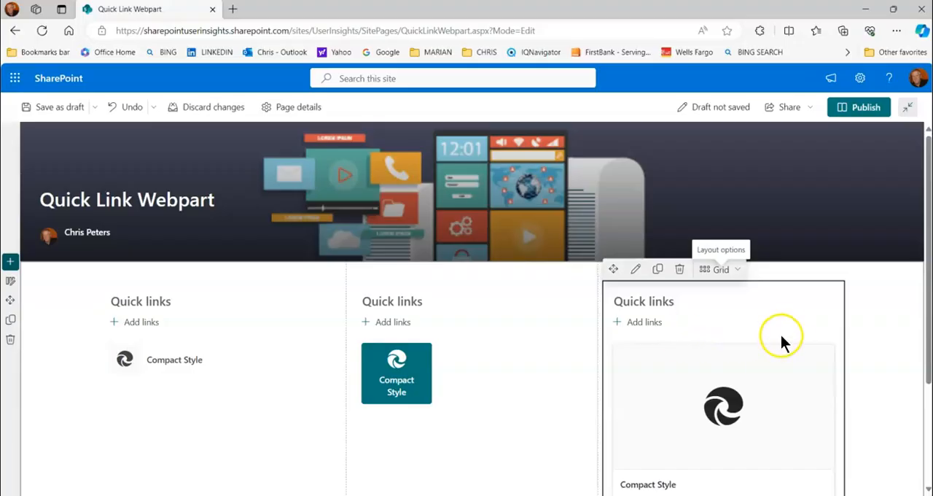
# Open the settings of the link in the Tiles web part and switch its thumbnail to a custom image
pyautogui.scroll(-1, 787, 370)
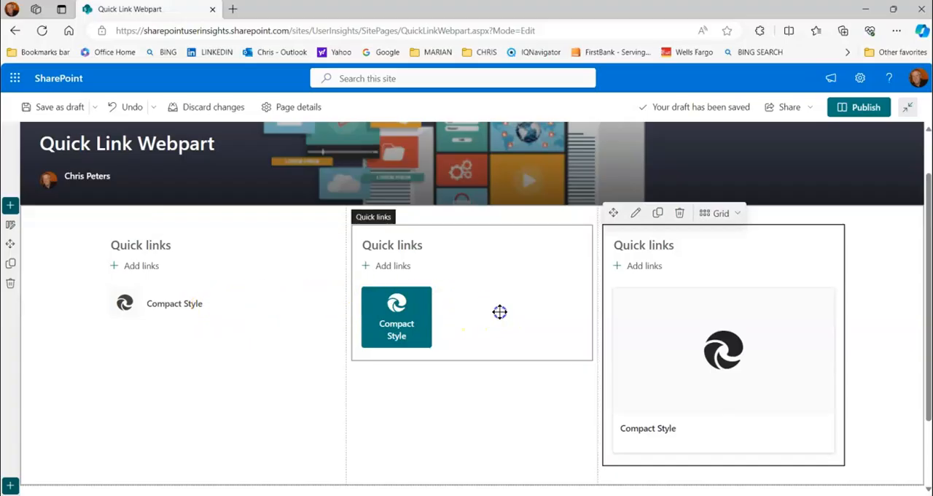
pyautogui.click(500, 313)
pyautogui.click(412, 306)
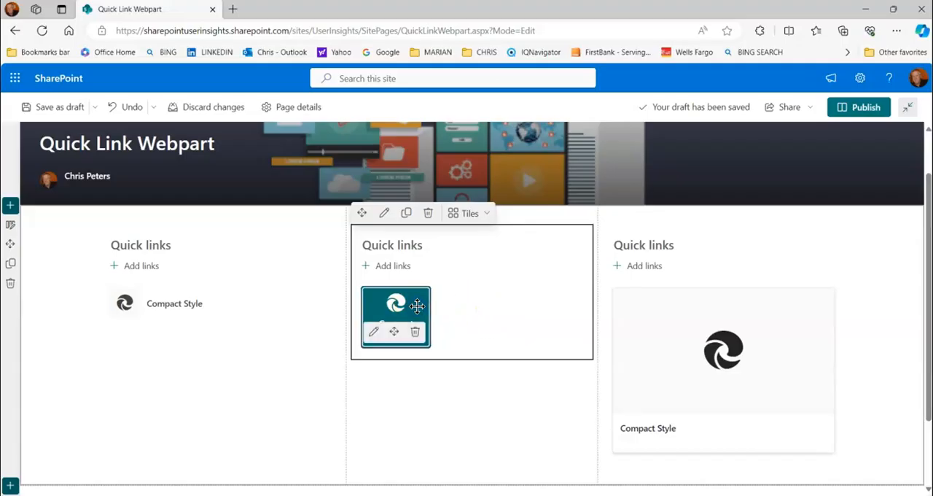
pyautogui.click(371, 334)
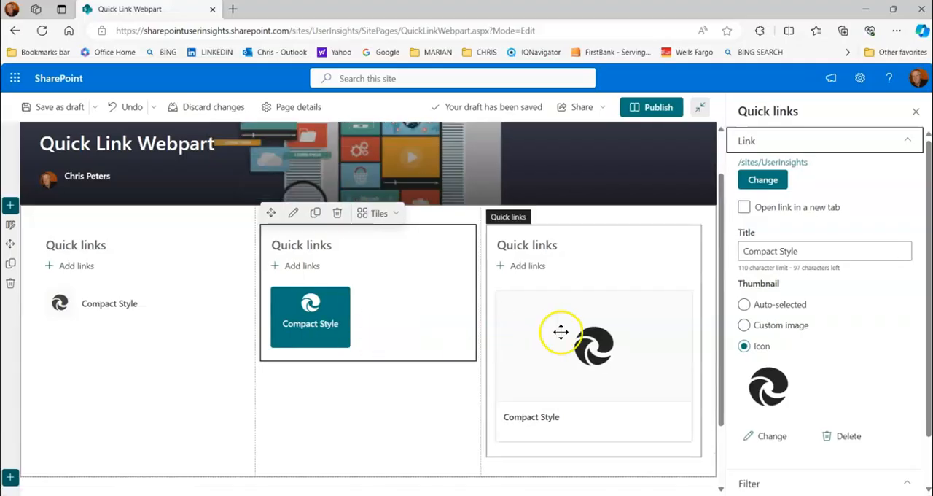
pyautogui.click(780, 329)
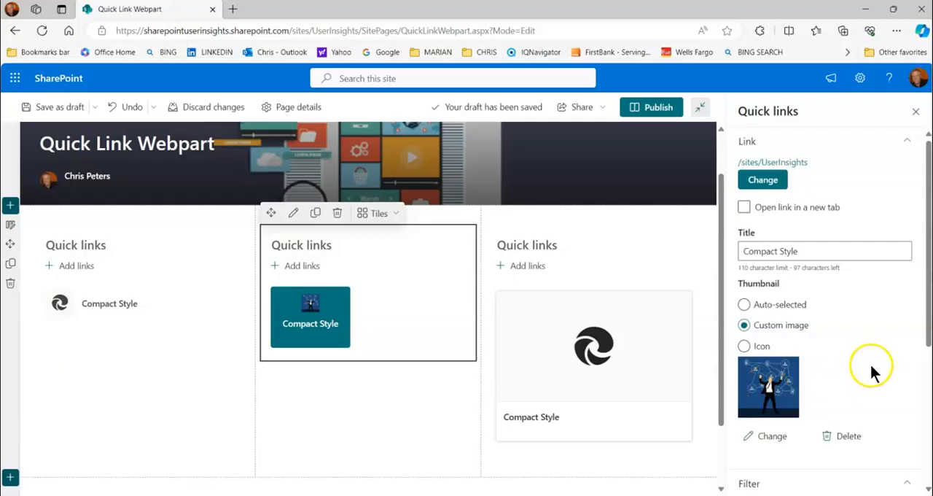
# Replace the tile's custom image with the multicoloured spiral from the Patterns web search and save the page as a draft
pyautogui.scroll(-1, 860, 357)
pyautogui.click(777, 380)
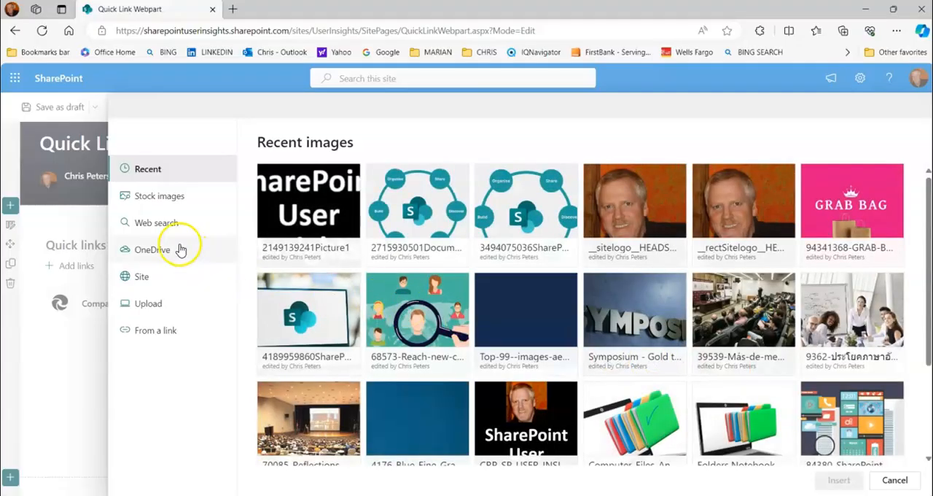
pyautogui.click(165, 226)
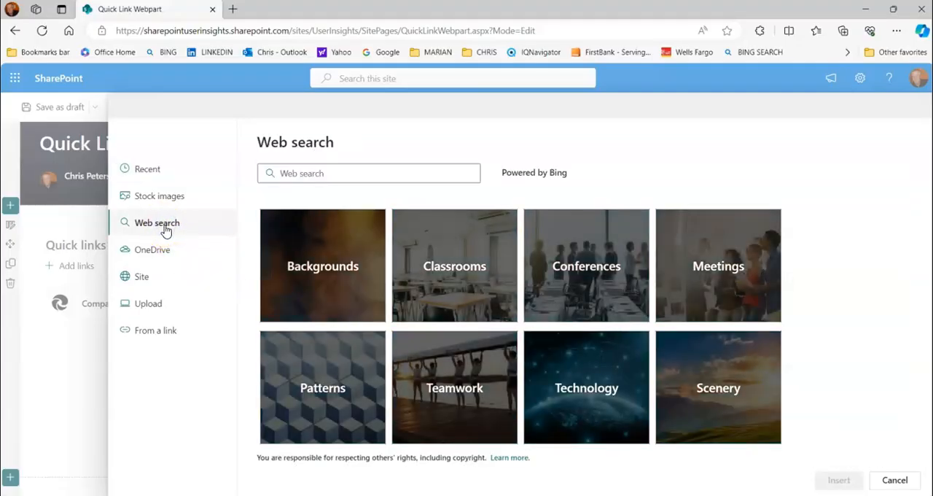
pyautogui.click(339, 359)
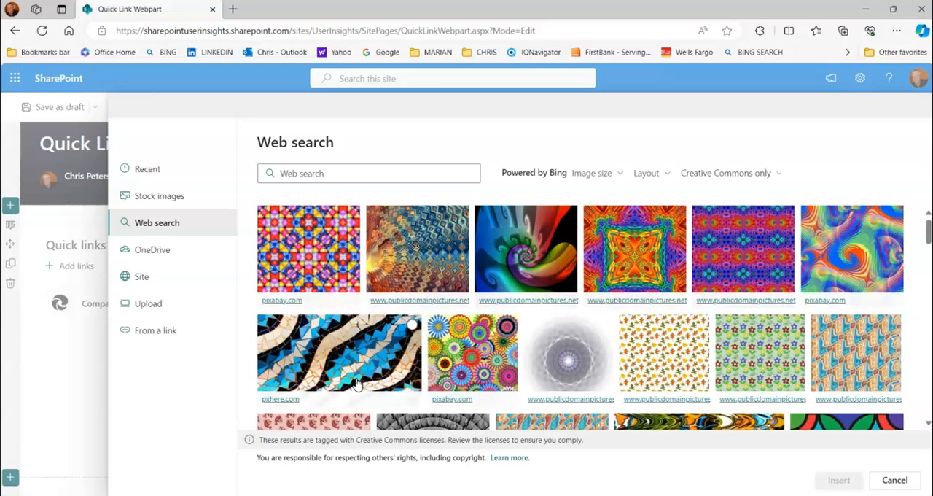
pyautogui.click(508, 257)
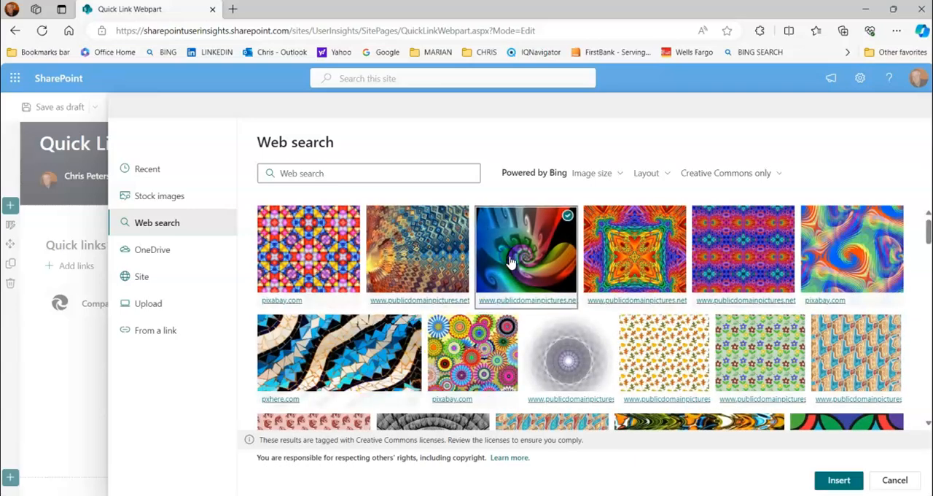
pyautogui.click(839, 480)
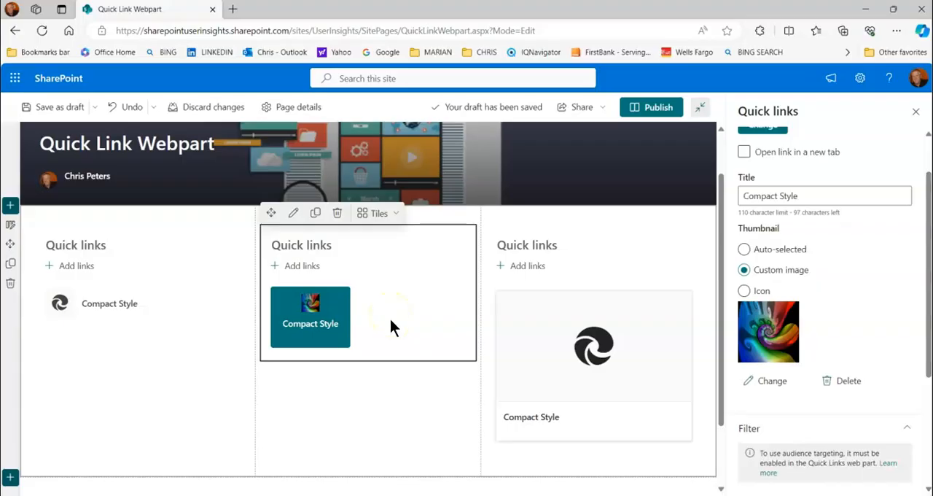
pyautogui.click(56, 109)
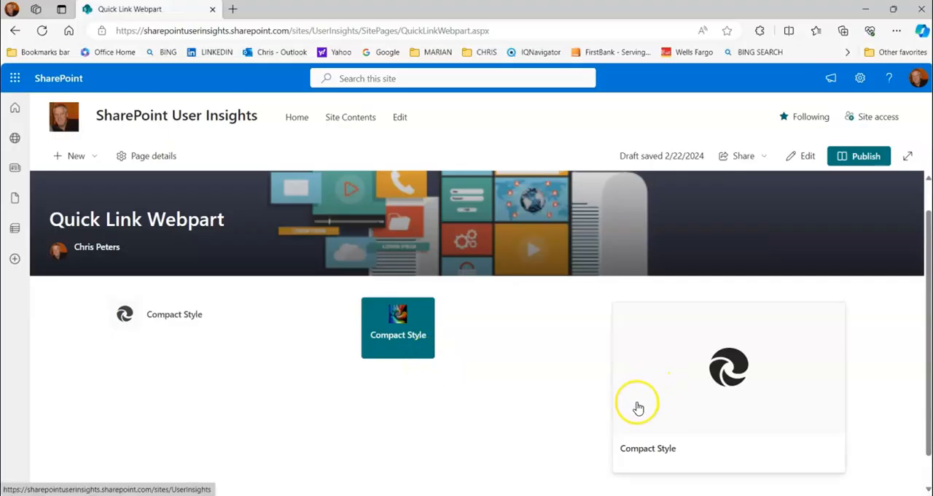
# Reopen the page for editing and switch the thumbnail of the link in the Grid web part to a custom image
pyautogui.click(804, 158)
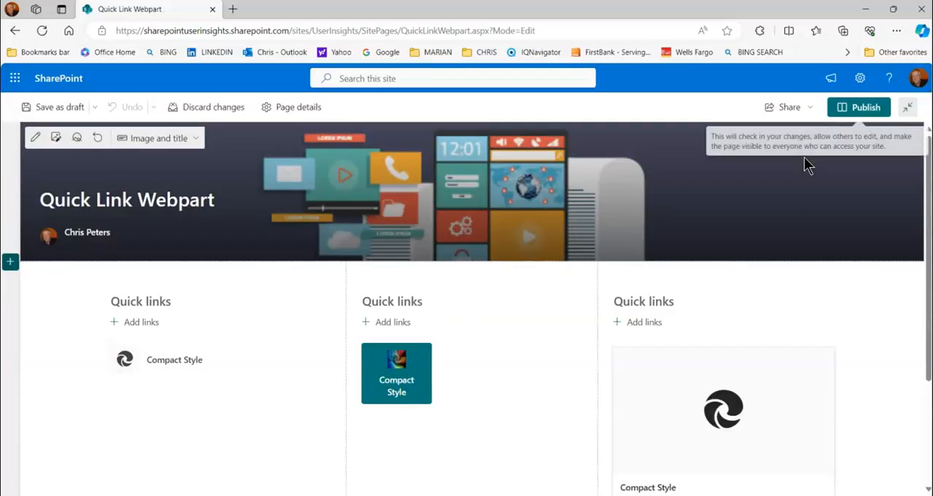
pyautogui.scroll(-1, 889, 372)
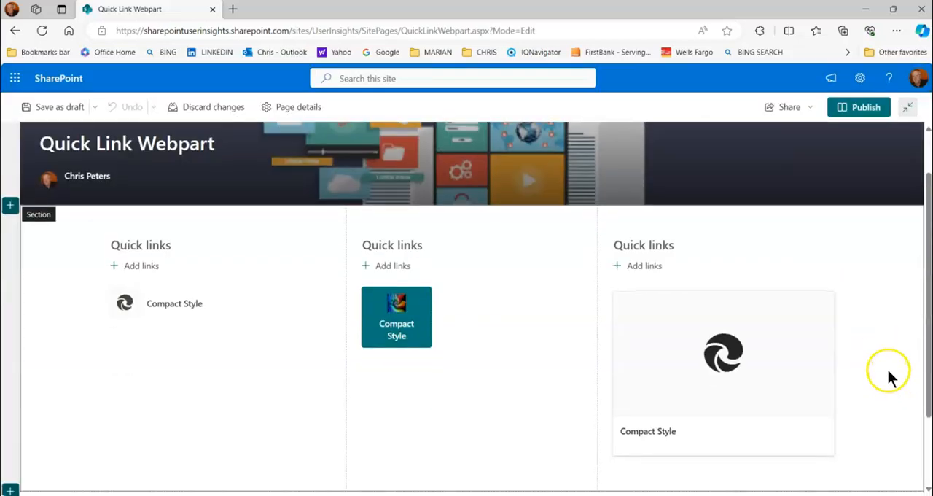
pyautogui.click(762, 269)
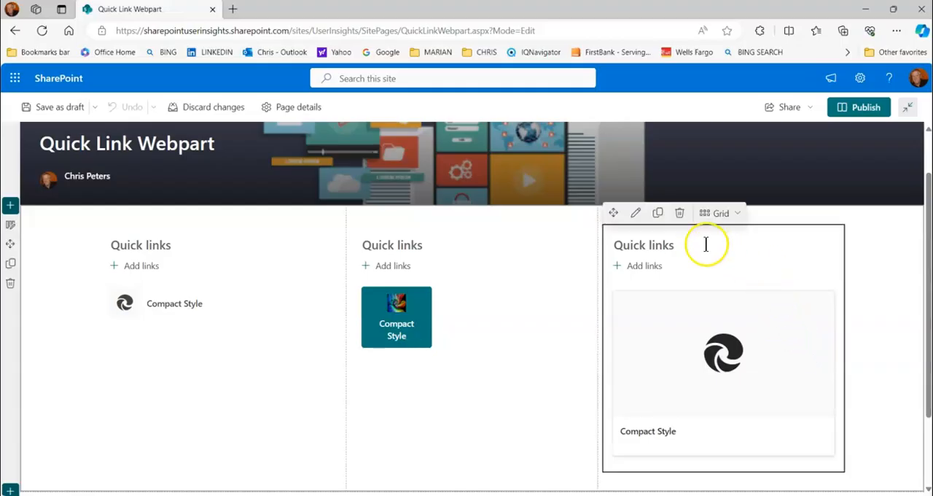
pyautogui.click(635, 214)
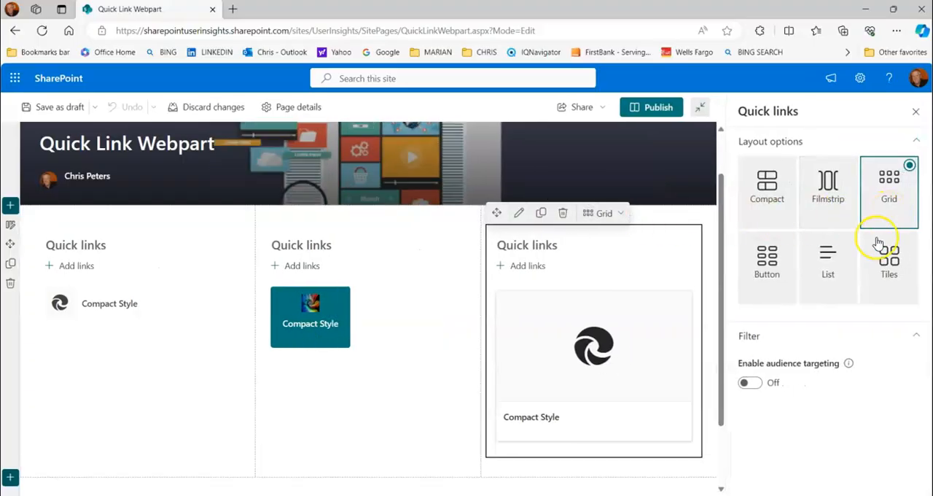
pyautogui.click(916, 112)
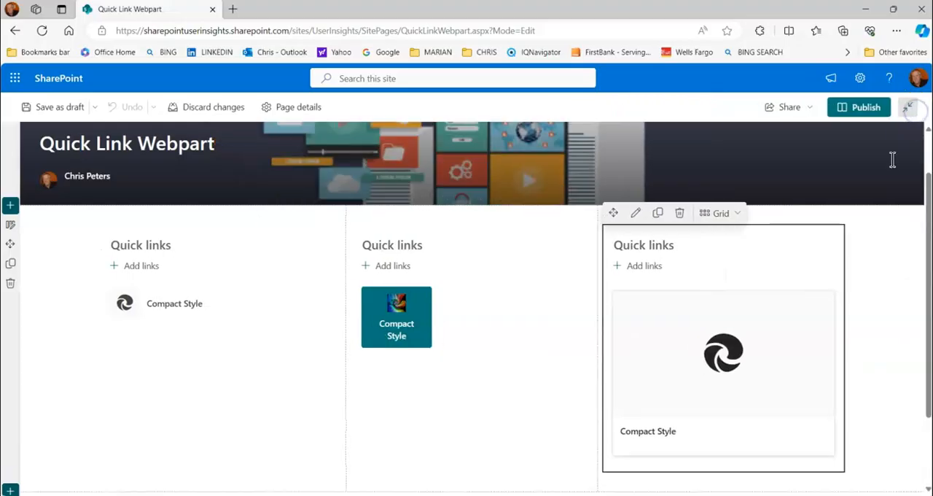
pyautogui.moveTo(760, 377)
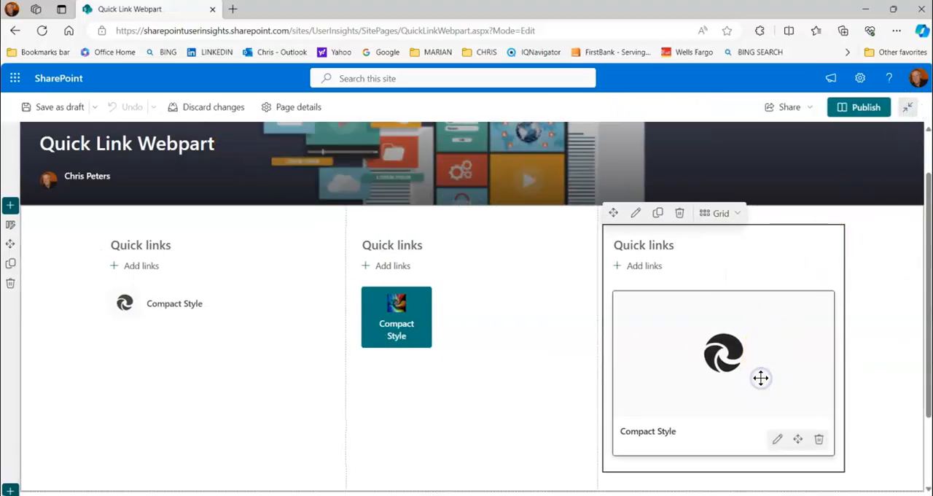
pyautogui.click(777, 440)
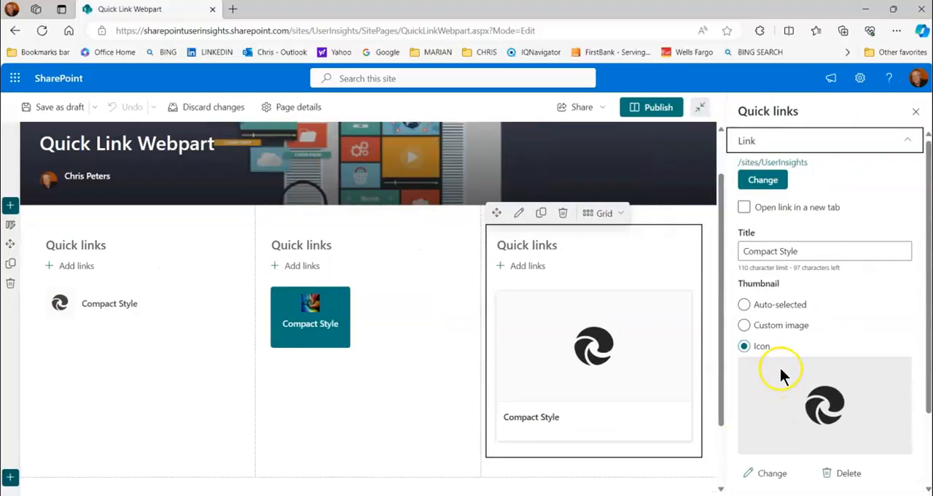
pyautogui.click(744, 326)
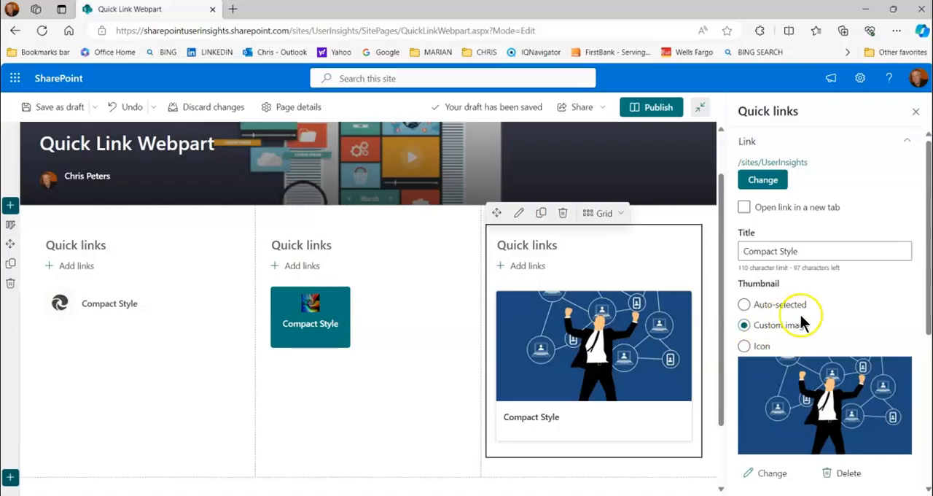
# Change the title of the link in the third column's Grid web part to "Grid Size"
pyautogui.moveTo(798, 251); pyautogui.dragTo(729, 253)
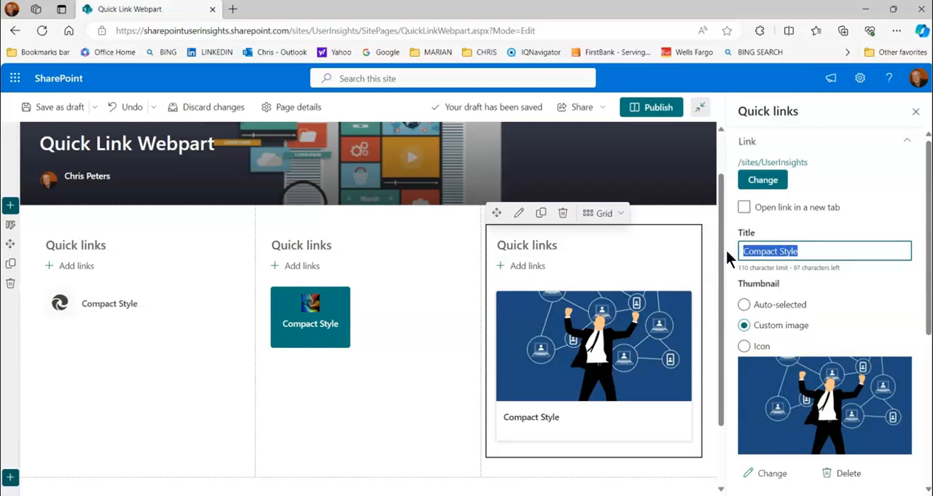
pyautogui.write('Grid ')
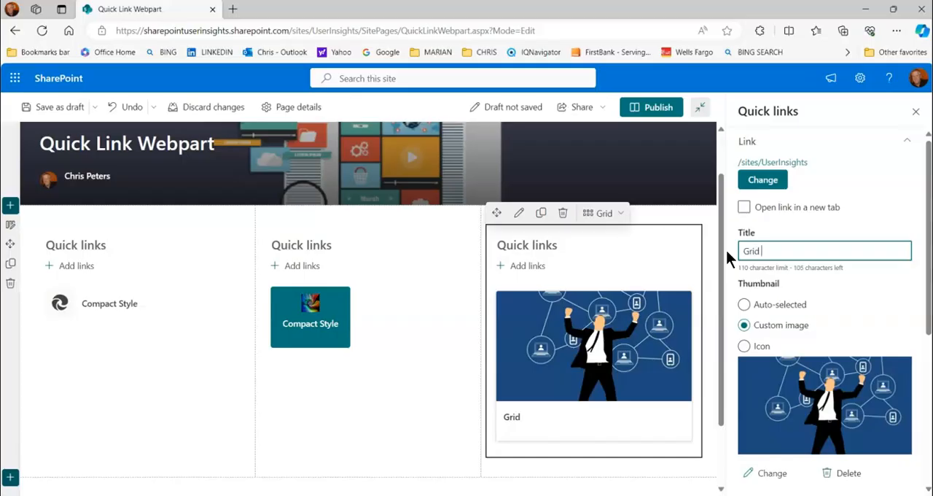
pyautogui.write('Size')
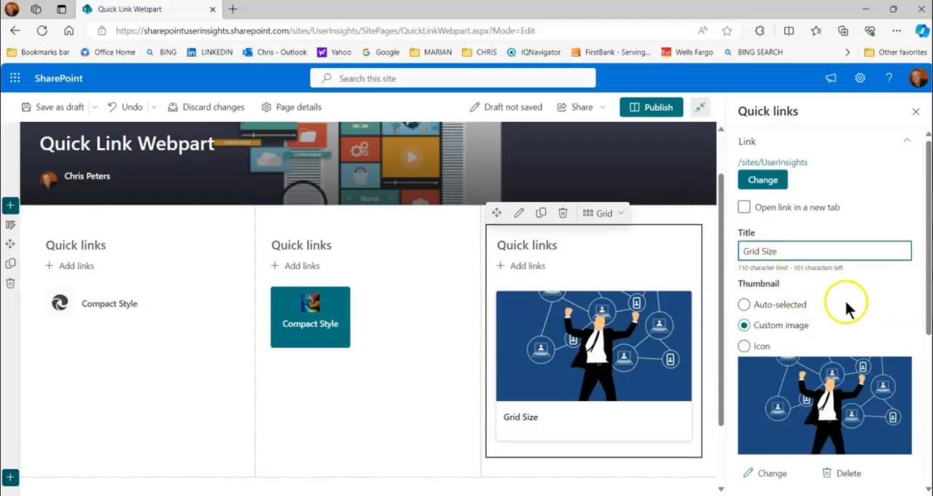
# Review the thumbnail, filter and accessibility settings of the link in the Grid web part
pyautogui.scroll(-3, 842, 299)
pyautogui.scroll(-3, 838, 287)
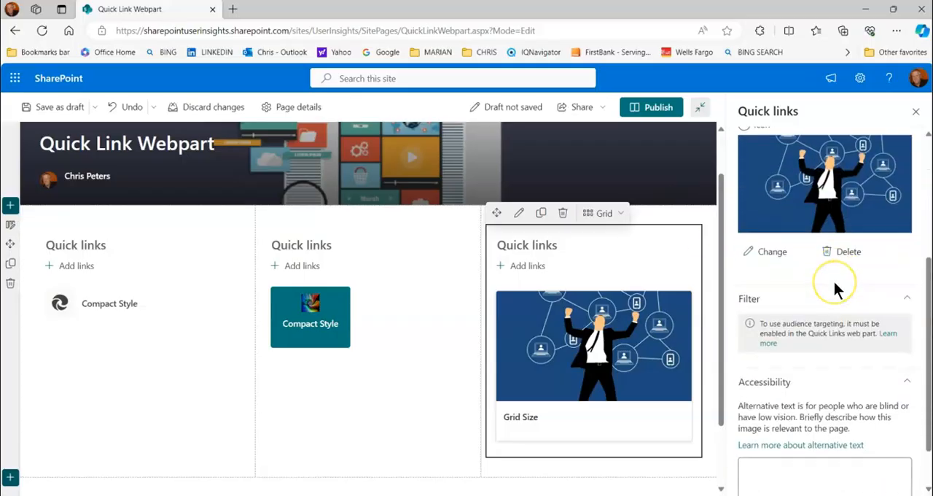
pyautogui.click(833, 300)
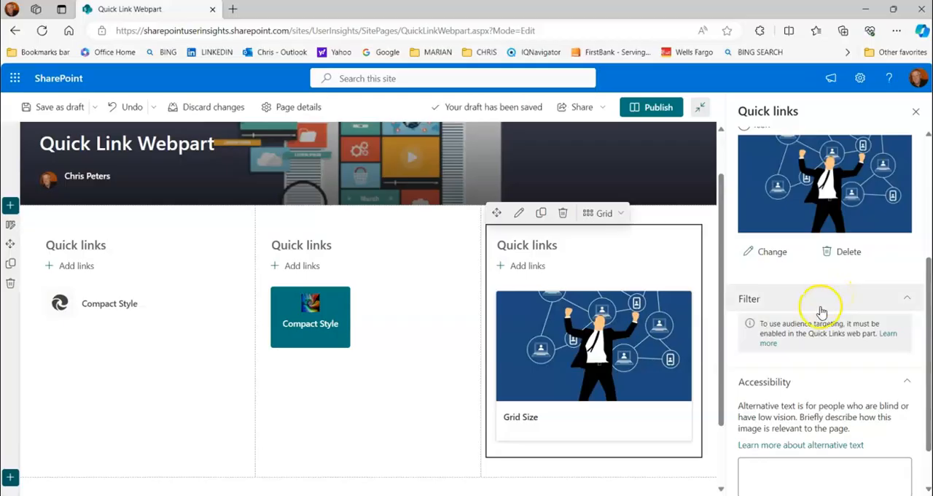
pyautogui.scroll(-2, 828, 308)
pyautogui.scroll(5, 820, 309)
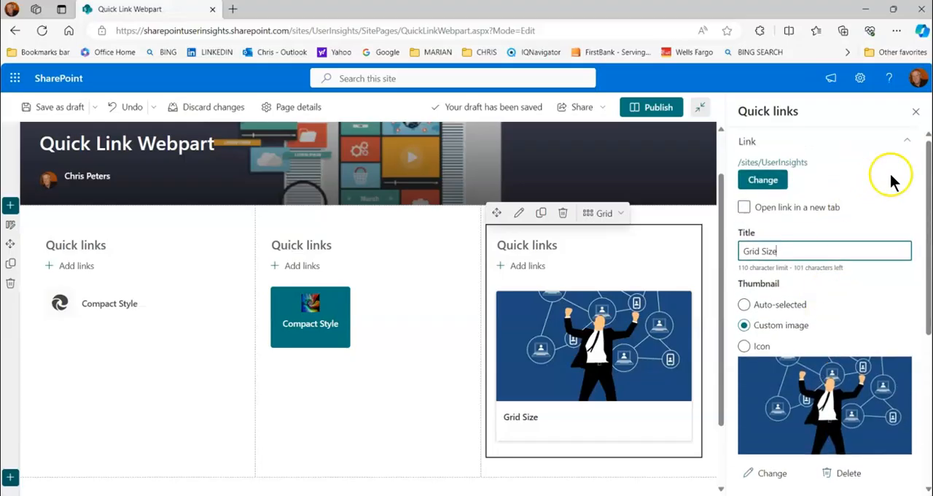
pyautogui.click(906, 140)
pyautogui.click(604, 337)
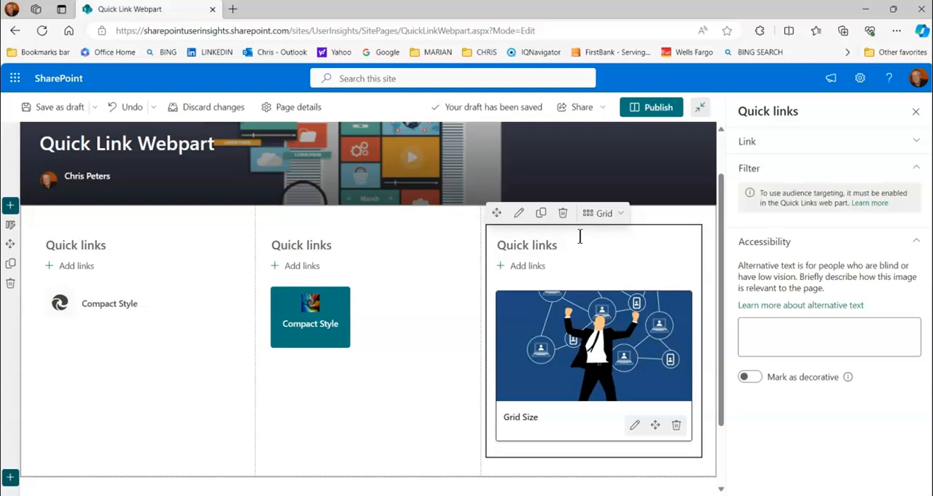
# Try the Button, List and Tiles layouts on the third column's Quick links web part and return it to Grid
pyautogui.click(520, 212)
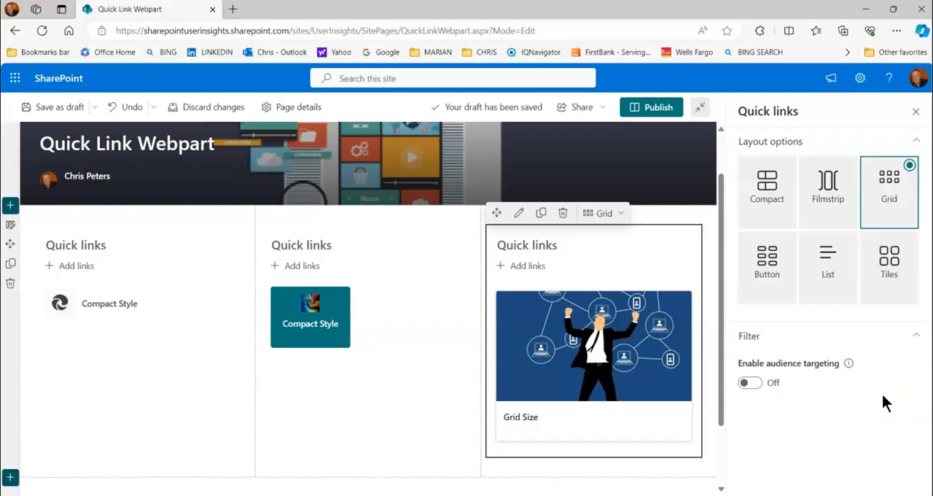
pyautogui.click(771, 272)
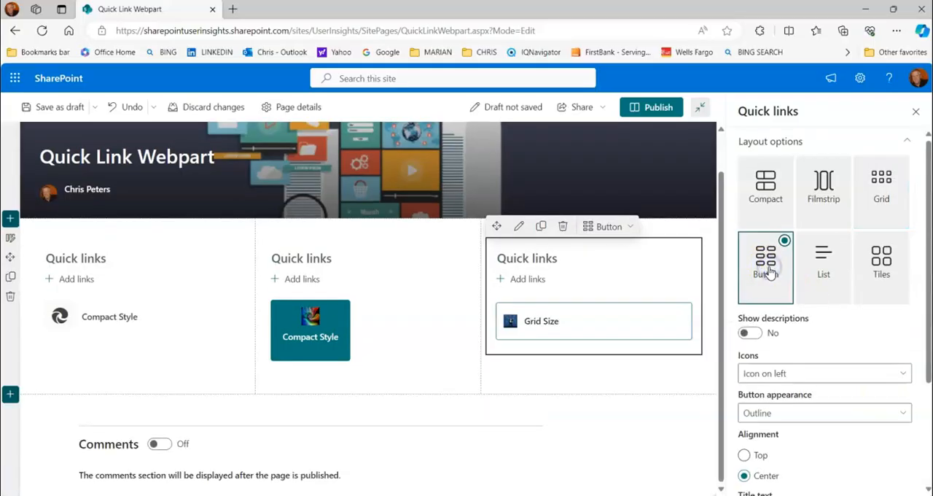
pyautogui.click(822, 266)
pyautogui.click(877, 269)
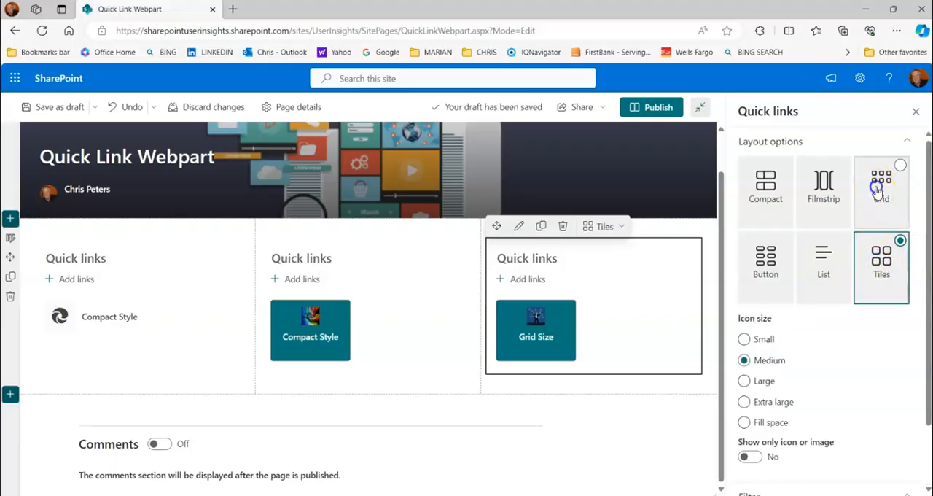
pyautogui.click(877, 189)
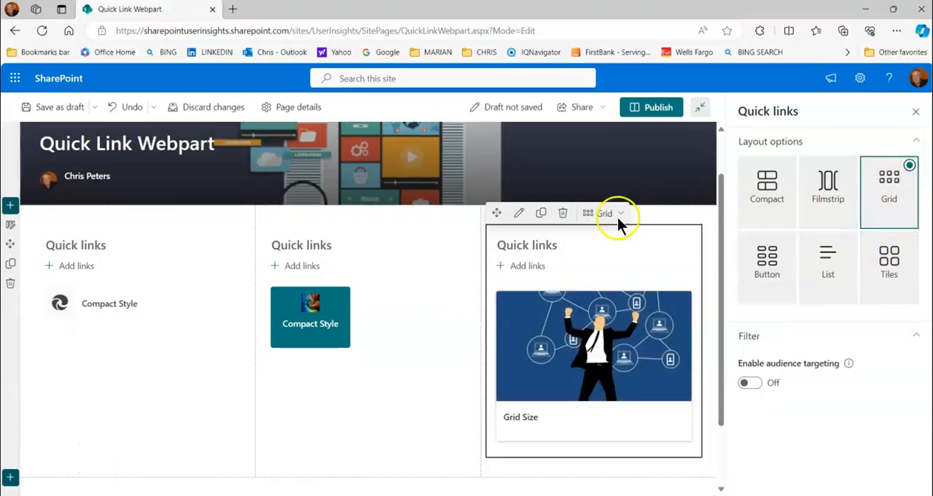
# Extend the Grid link's title to "Grid Size with more details about this link..." and save the page as a draft
pyautogui.moveTo(585, 322)
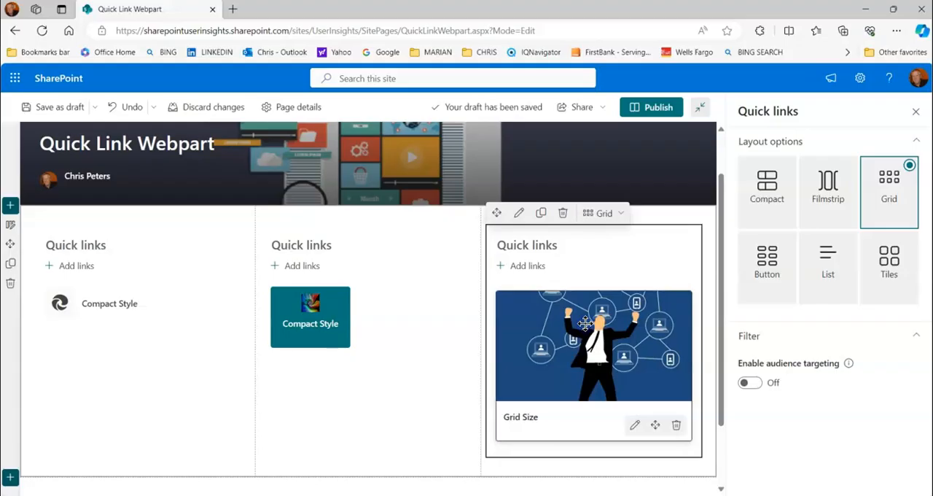
pyautogui.click(634, 427)
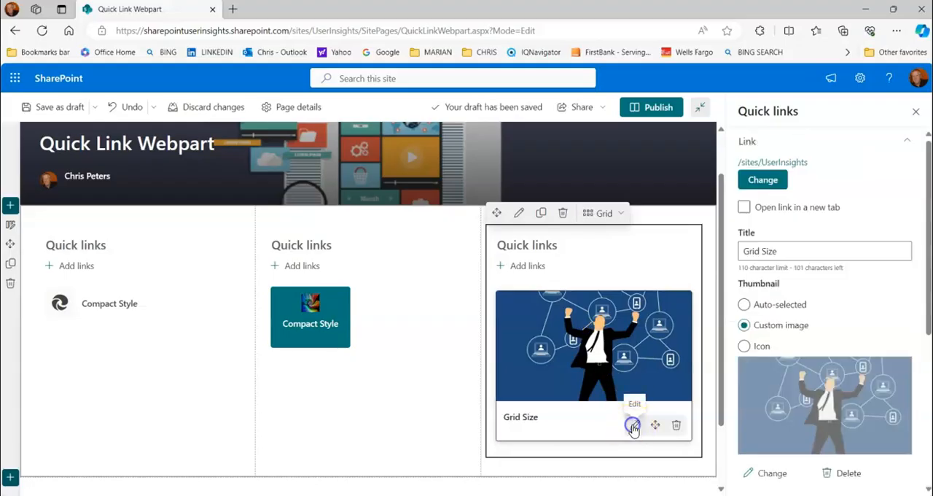
pyautogui.click(778, 251)
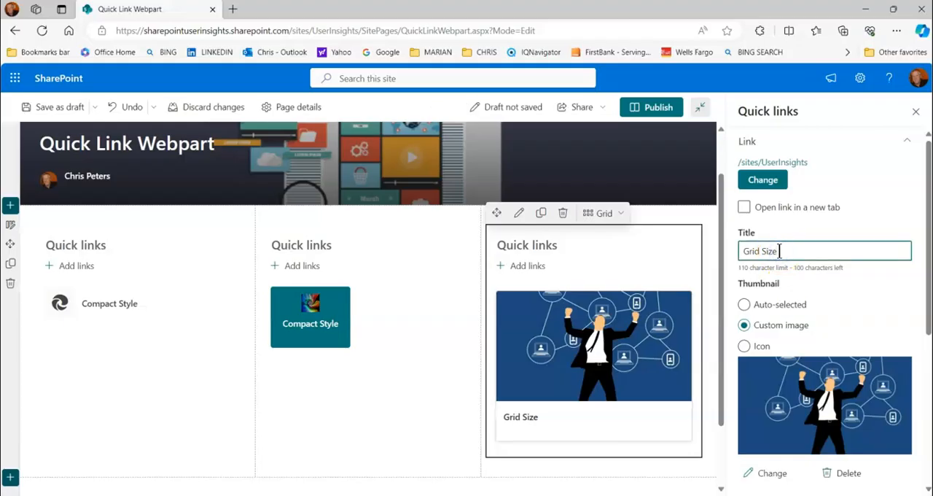
pyautogui.write('wit')
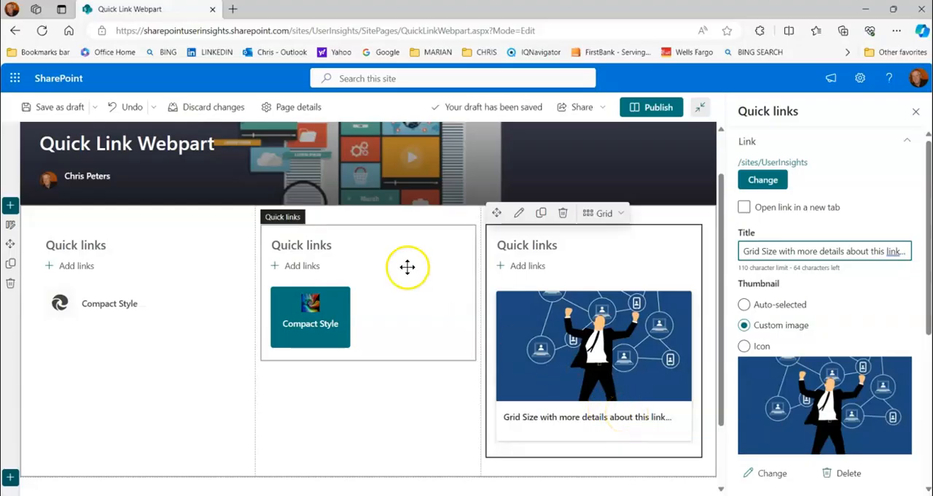
pyautogui.click(54, 110)
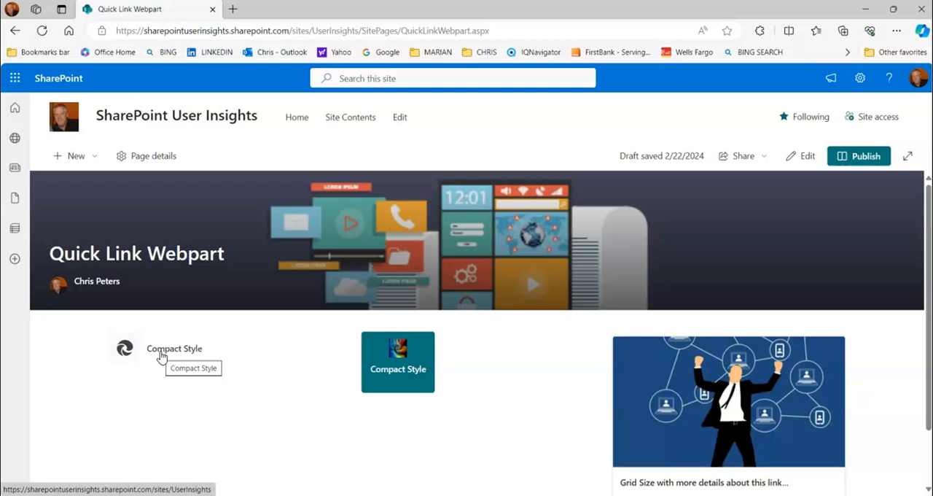
# Reopen the page for editing and set the heading of the middle column's Quick links web part to "Titles"
pyautogui.click(806, 159)
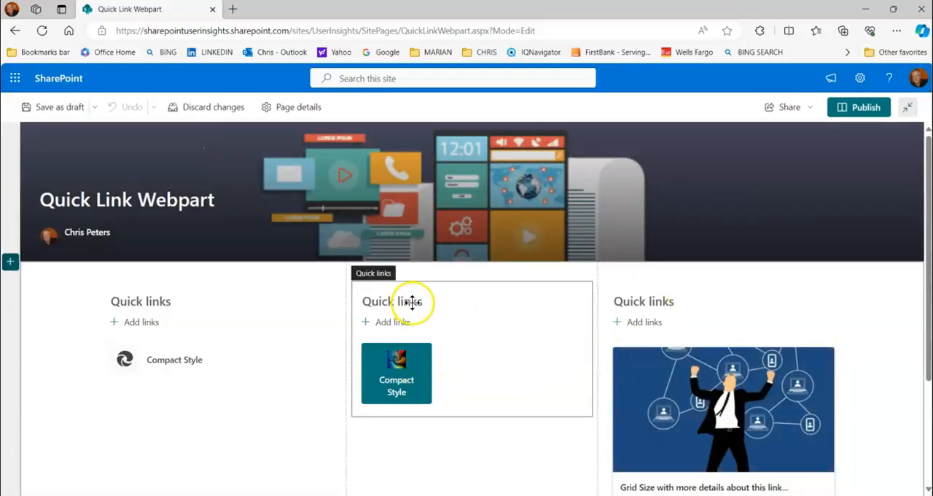
pyautogui.click(411, 300)
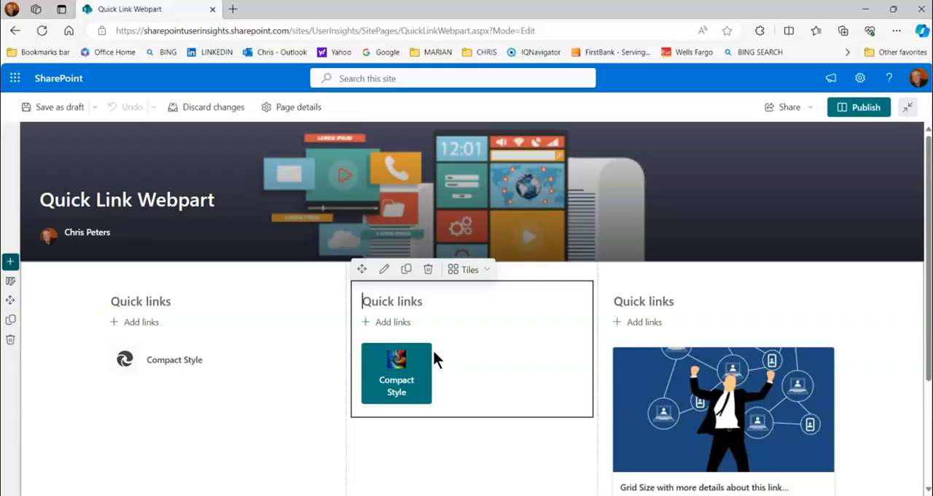
pyautogui.write('tiles')
pyautogui.press('BackSpace')
pyautogui.press('BackSpace')
pyautogui.press('BackSpace')
pyautogui.press('BackSpace')
pyautogui.press('BackSpace')
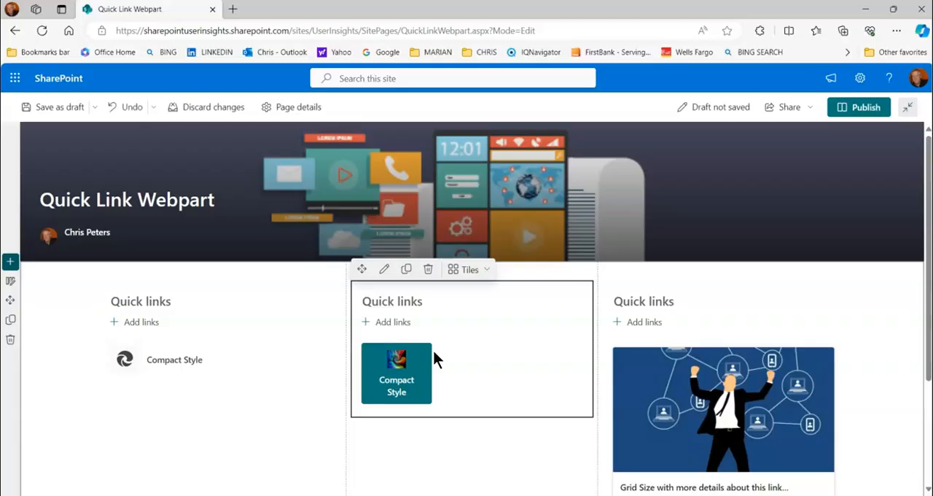
pyautogui.write('Titles')
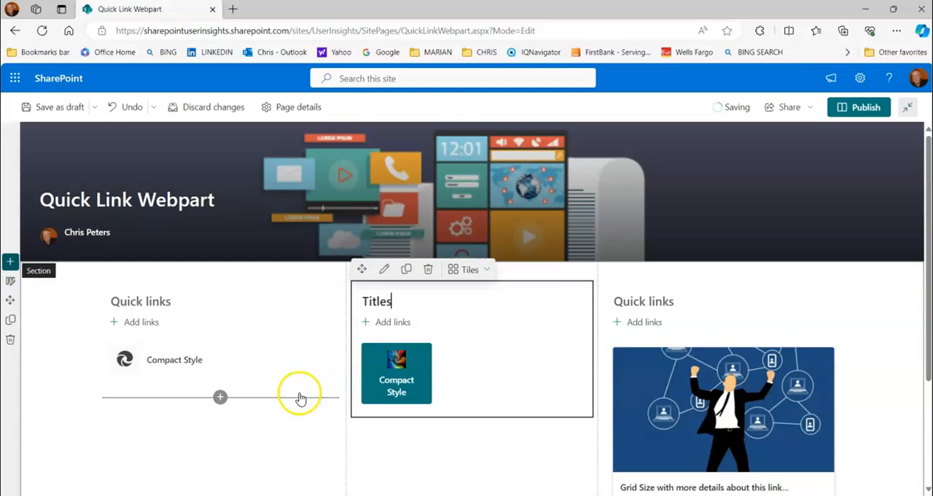
# Set the first column's web part heading to "Compact" and the third column's to "Grid", saving the page as a draft
pyautogui.click(148, 301)
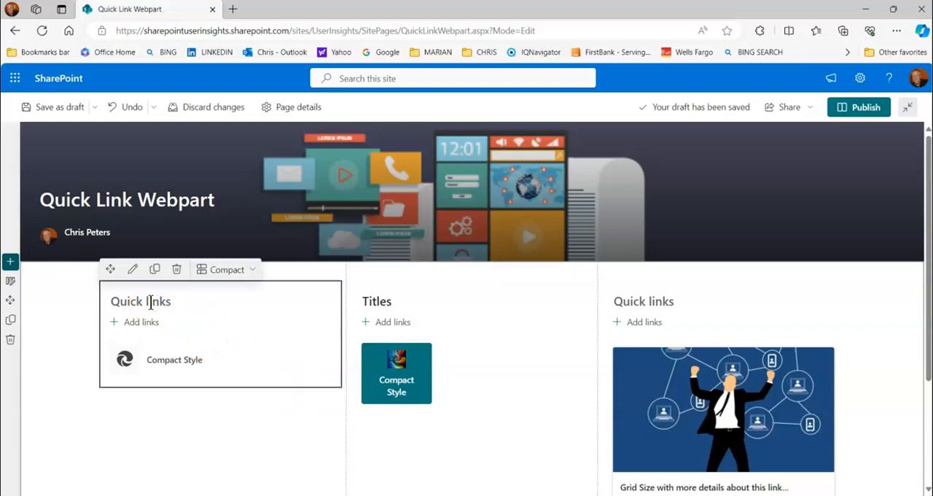
pyautogui.write('Compact')
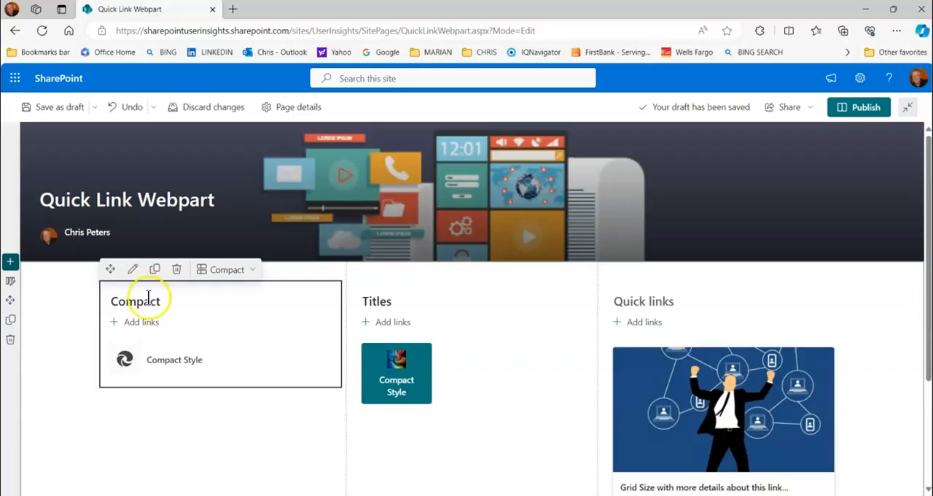
pyautogui.click(718, 334)
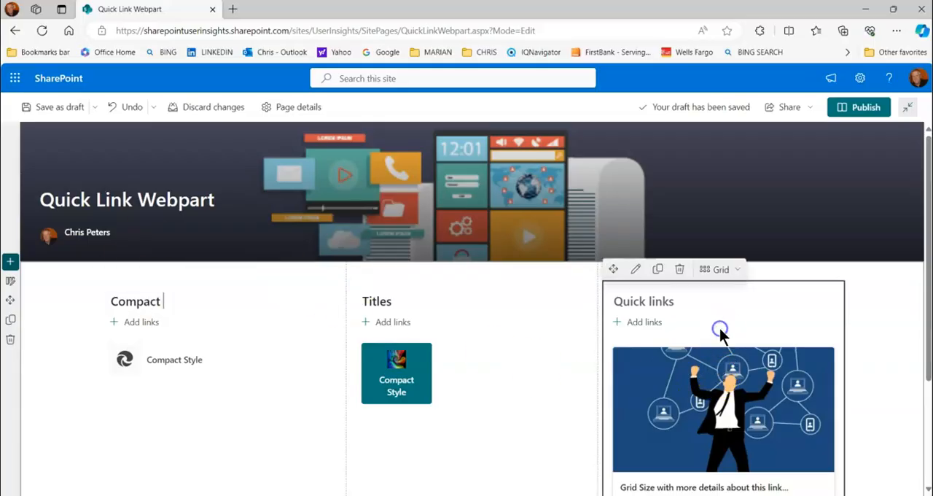
pyautogui.click(678, 302)
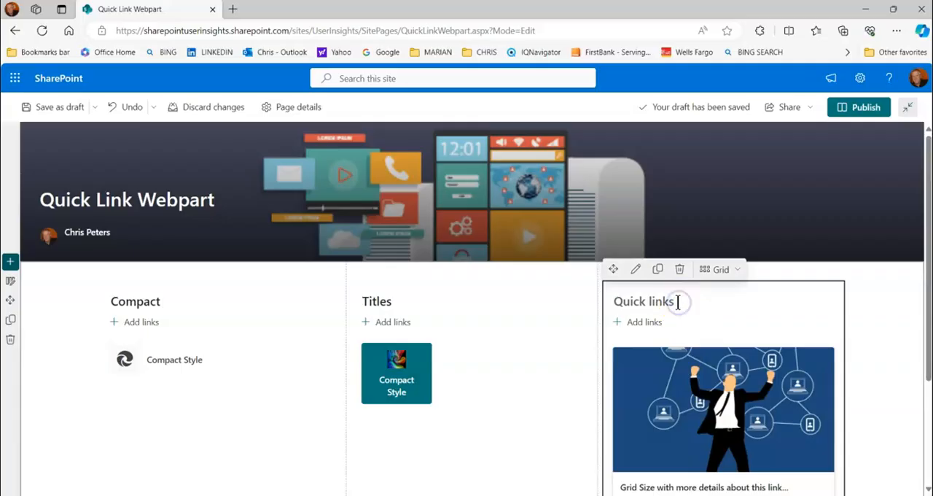
pyautogui.write('G')
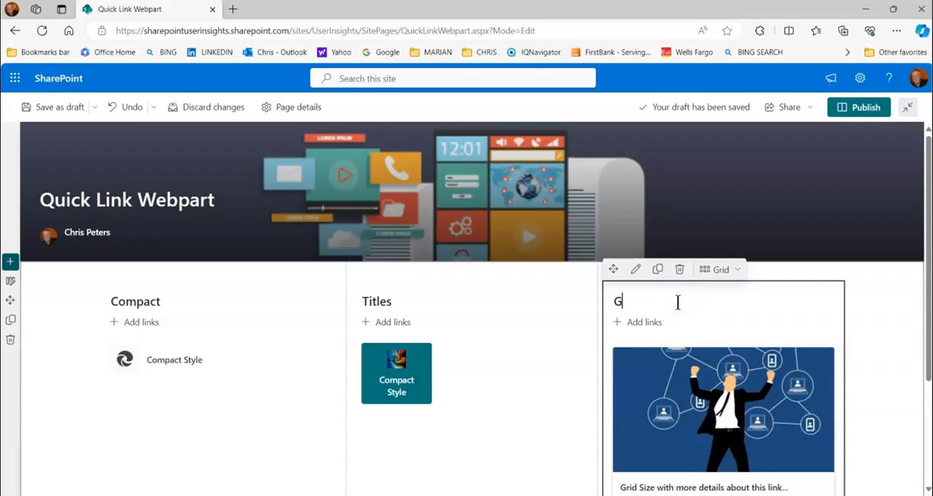
pyautogui.write('rid')
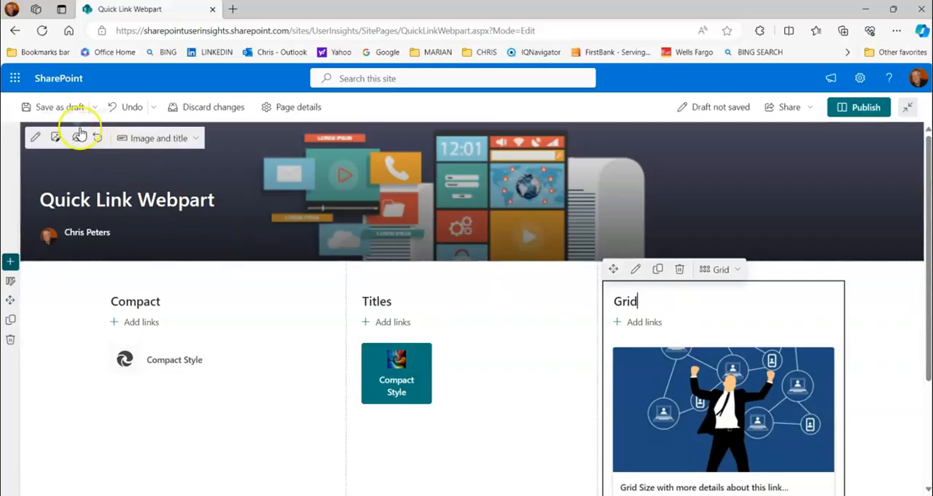
pyautogui.click(61, 108)
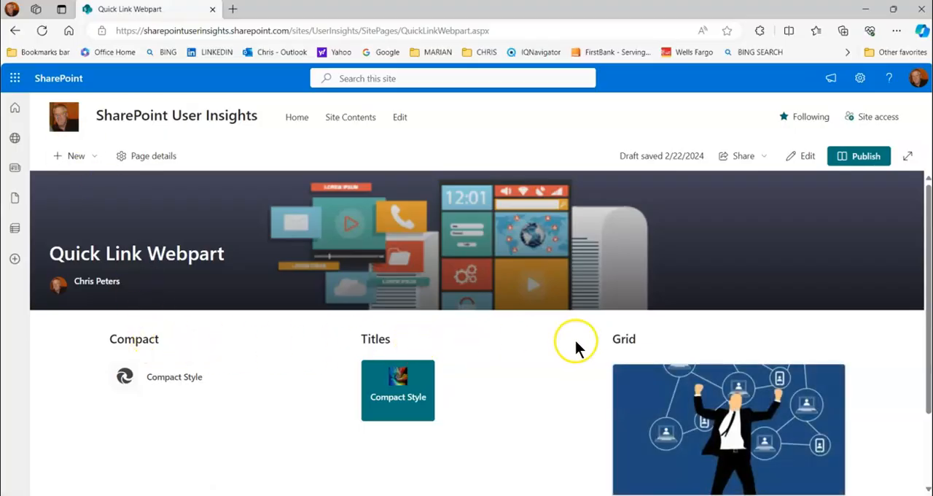
# Reopen the page for editing, duplicate the Quick links web part in each of the three columns, and save as a draft
pyautogui.click(802, 158)
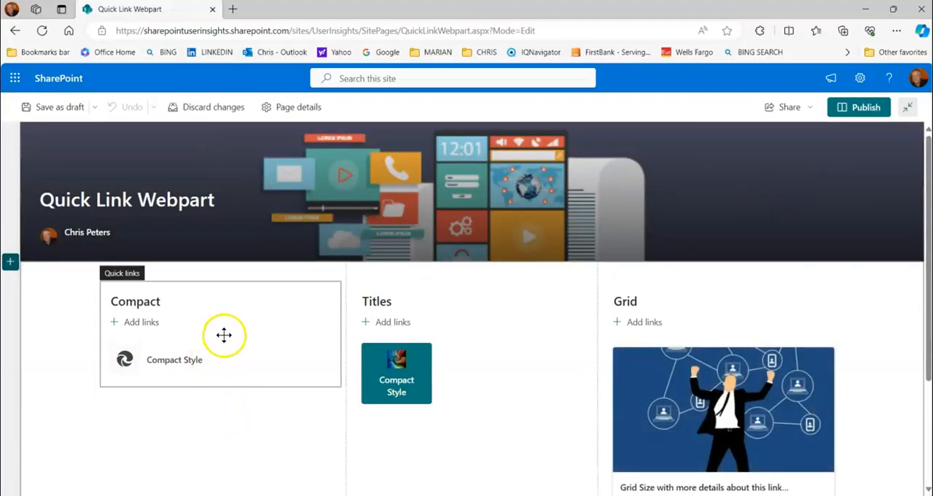
pyautogui.click(223, 335)
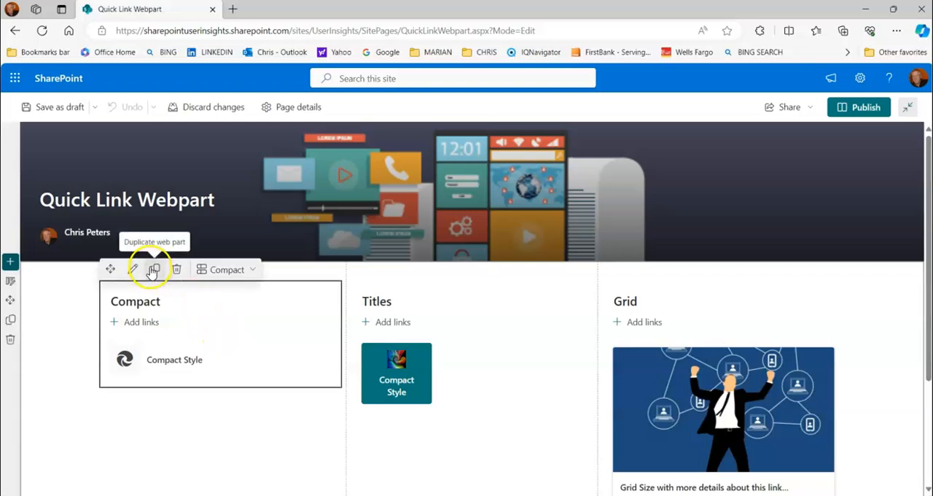
pyautogui.click(153, 271)
pyautogui.click(441, 298)
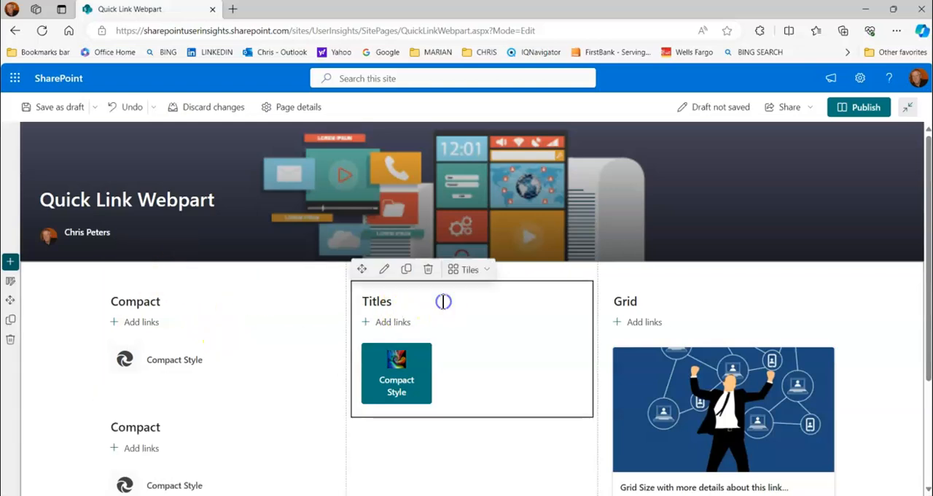
pyautogui.click(406, 269)
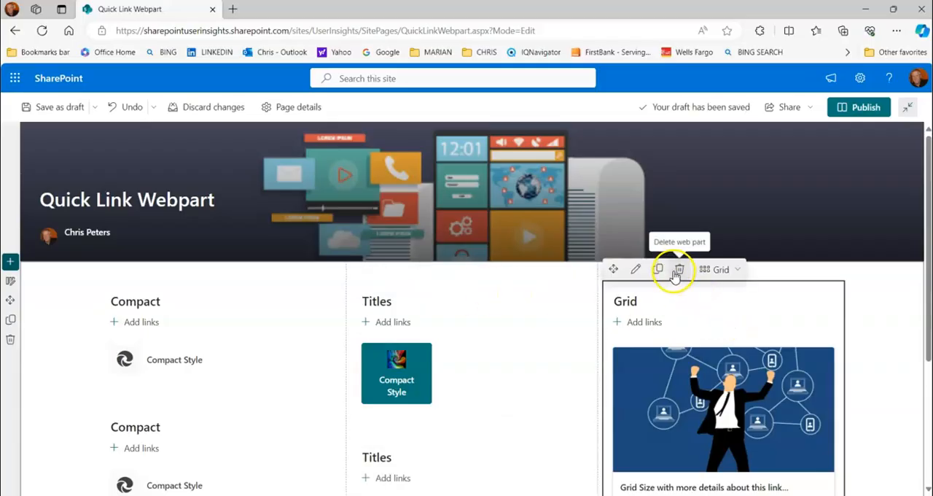
pyautogui.click(657, 269)
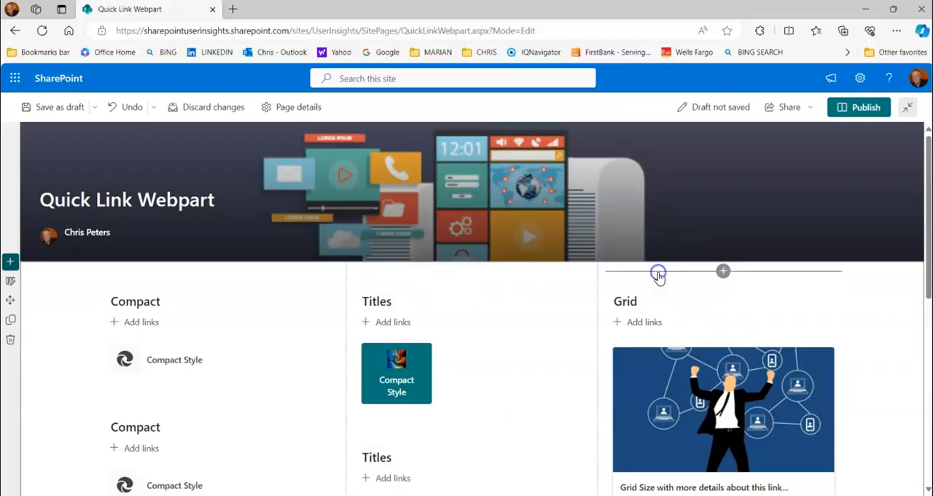
pyautogui.click(54, 110)
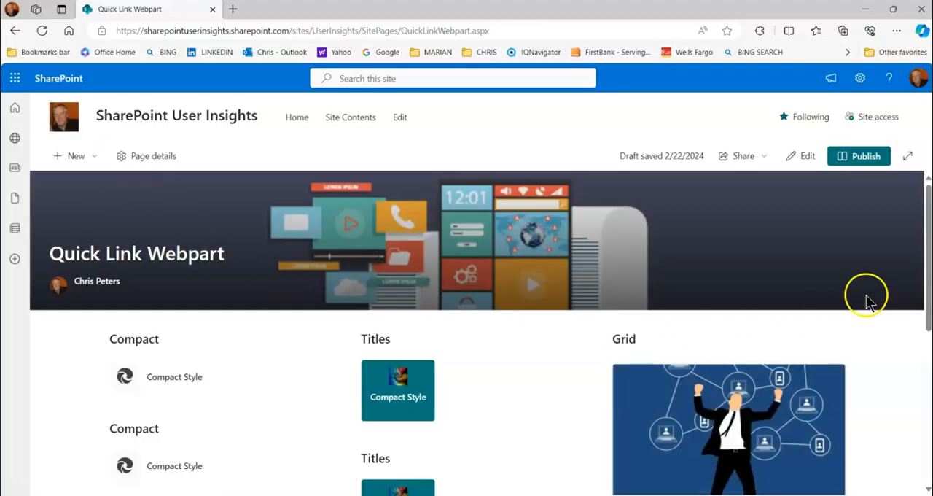
# Look over the original and duplicated Quick links web parts in the three columns of the saved page
pyautogui.scroll(-3, 922, 277)
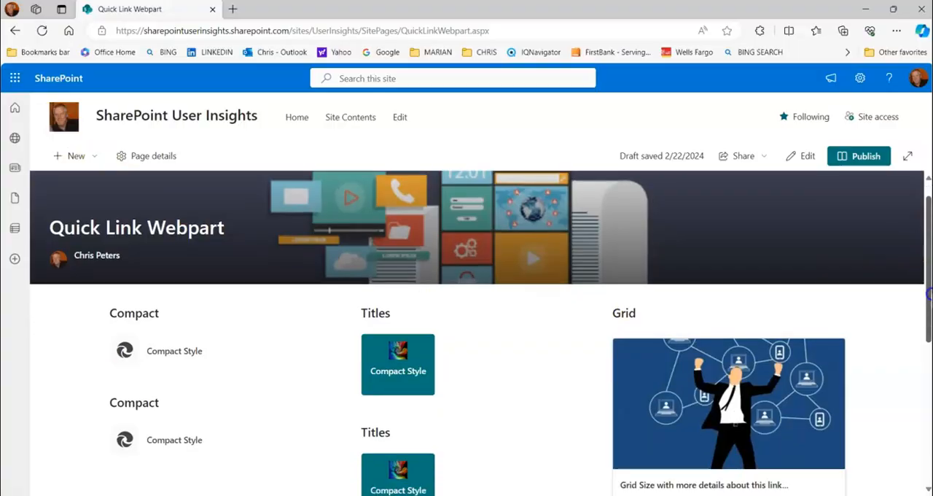
pyautogui.scroll(5, 923, 312)
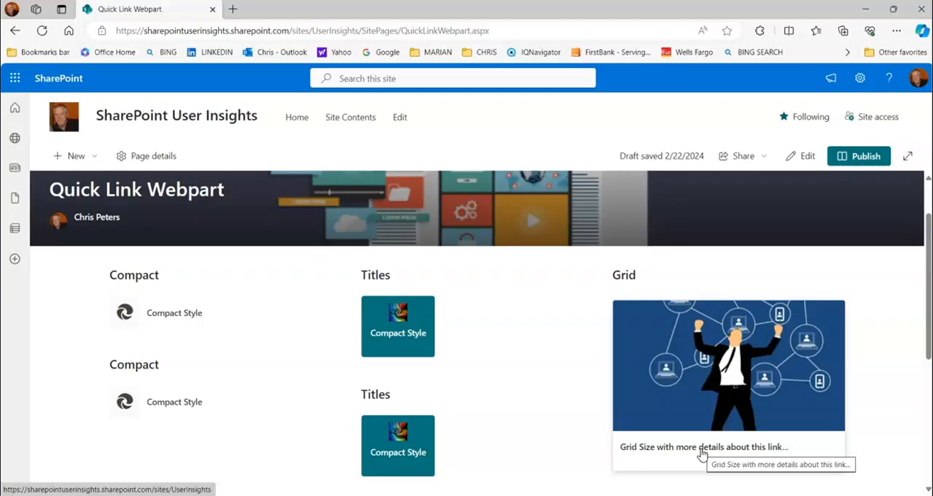
pyautogui.scroll(-3, 510, 400)
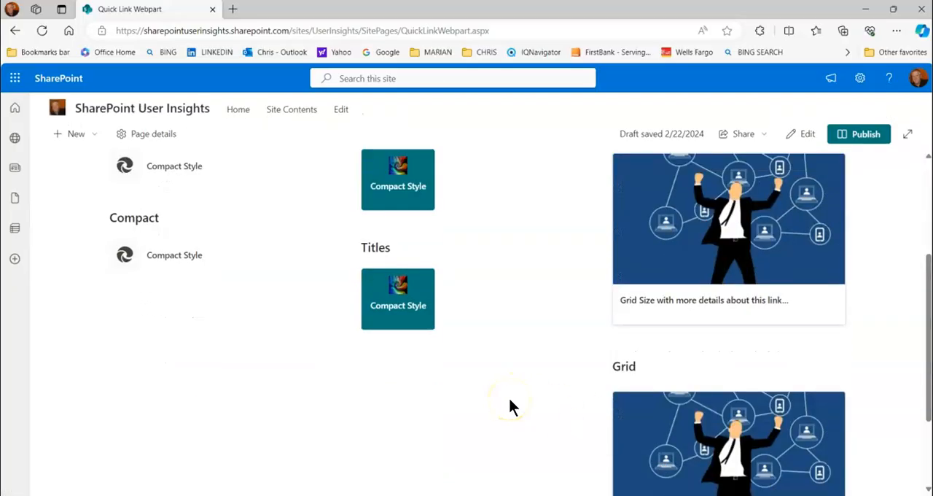
pyautogui.scroll(5, 510, 412)
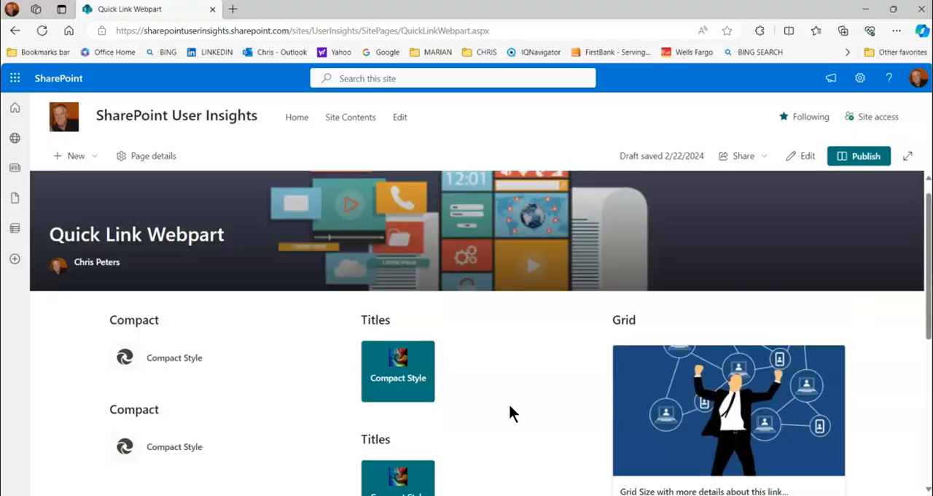